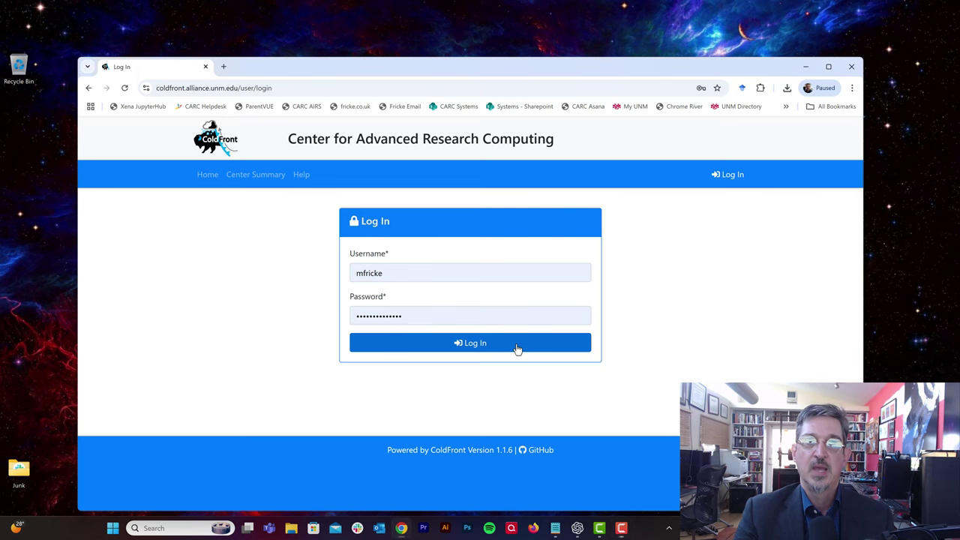
Step: Sign in, open Neon Skies and request renewal of the Hopper allocation expiring in 3 days
click(517, 347)
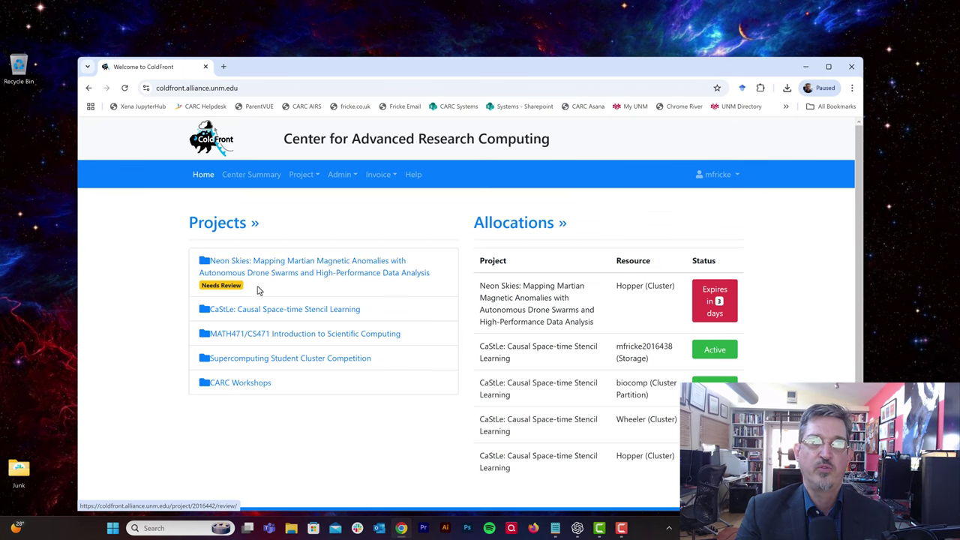
click(322, 277)
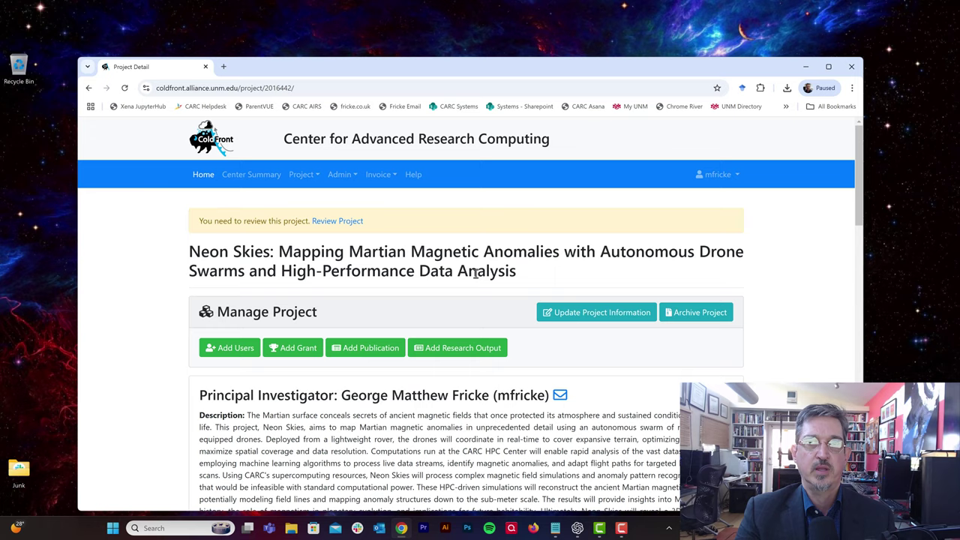
scroll(474, 273, down, 2)
scroll(474, 273, down, 6)
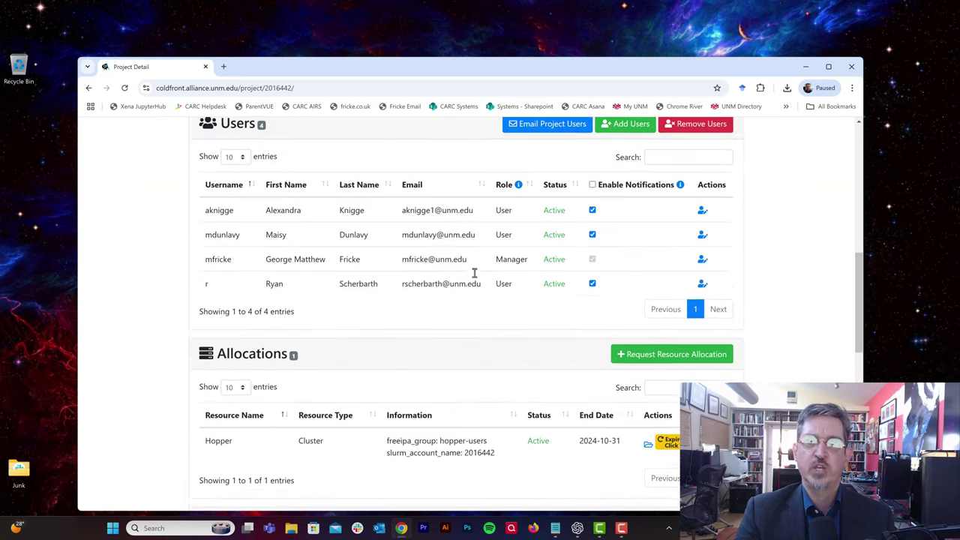
scroll(474, 277, down, 1)
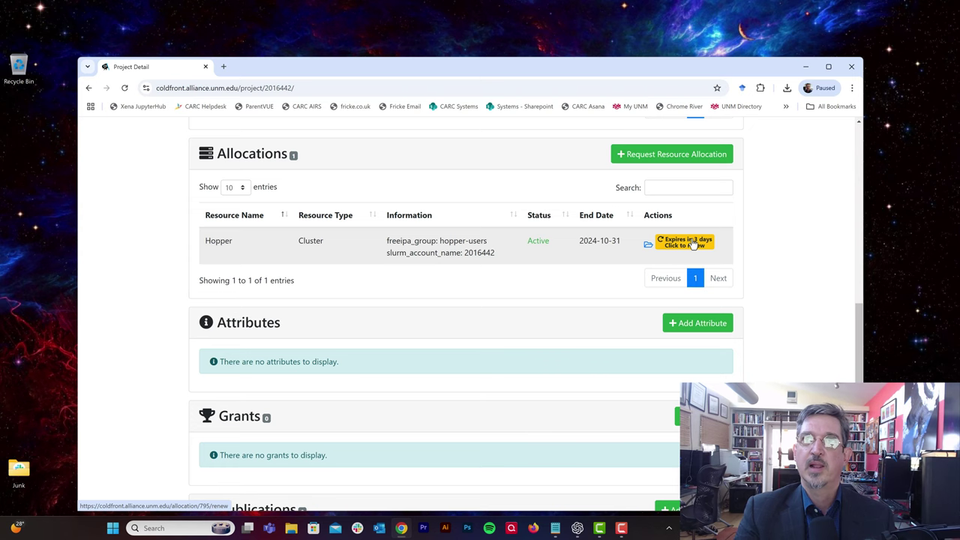
click(684, 243)
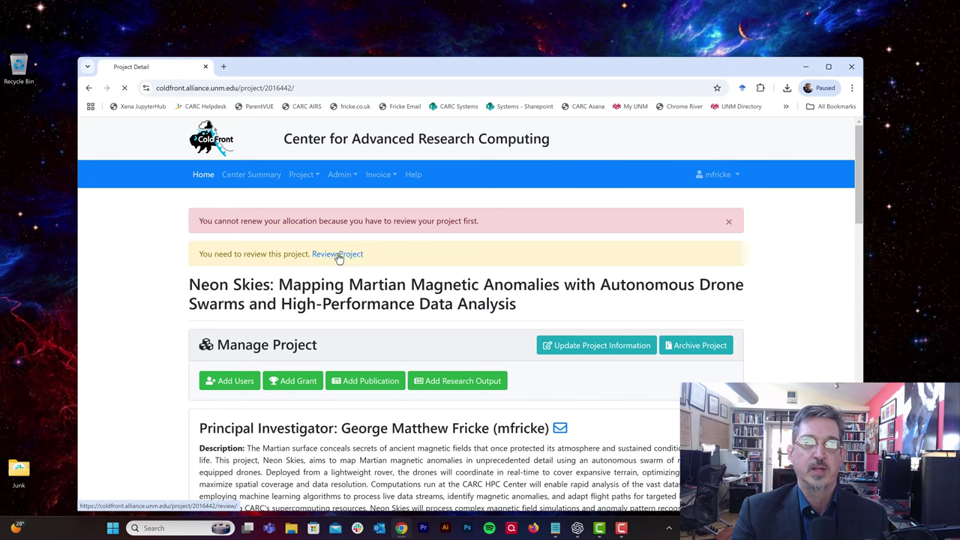
Step: Open the Neon Skies review form, read through it and click into the reason field
click(338, 255)
scroll(389, 344, down, 1)
scroll(389, 344, down, 1)
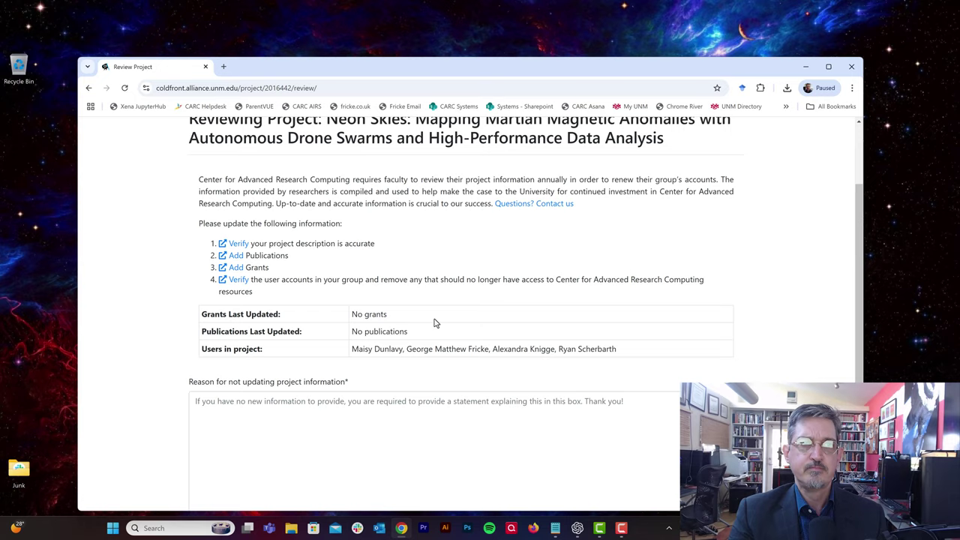
scroll(344, 362, down, 2)
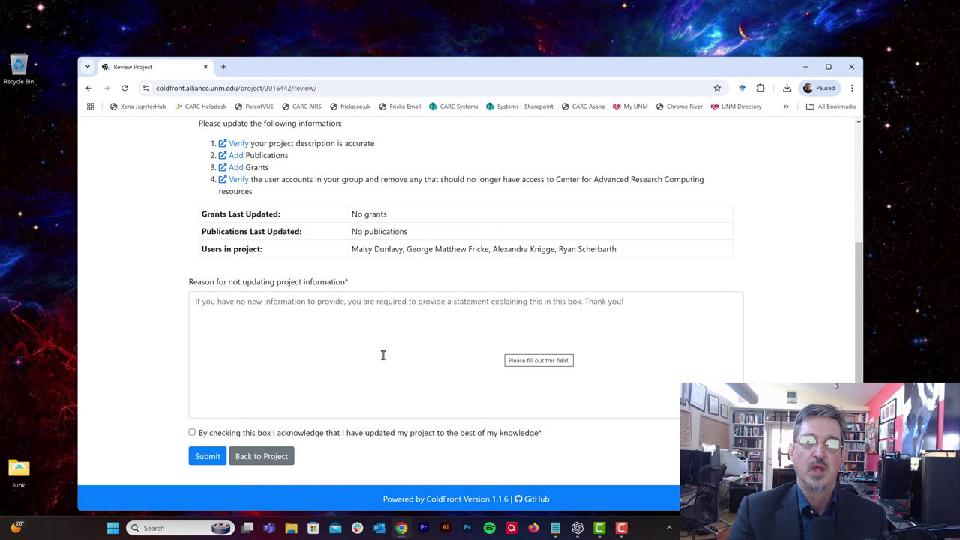
click(299, 314)
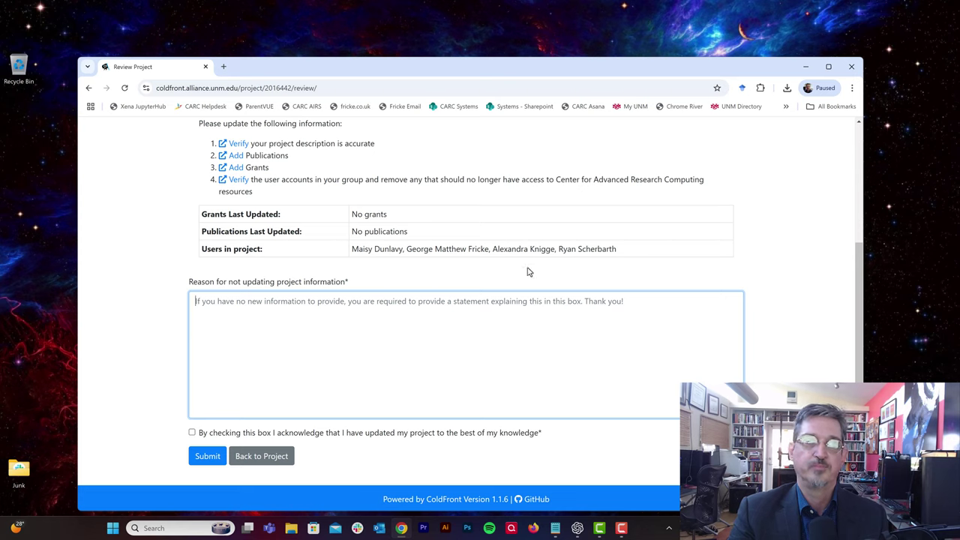
scroll(516, 267, up, 2)
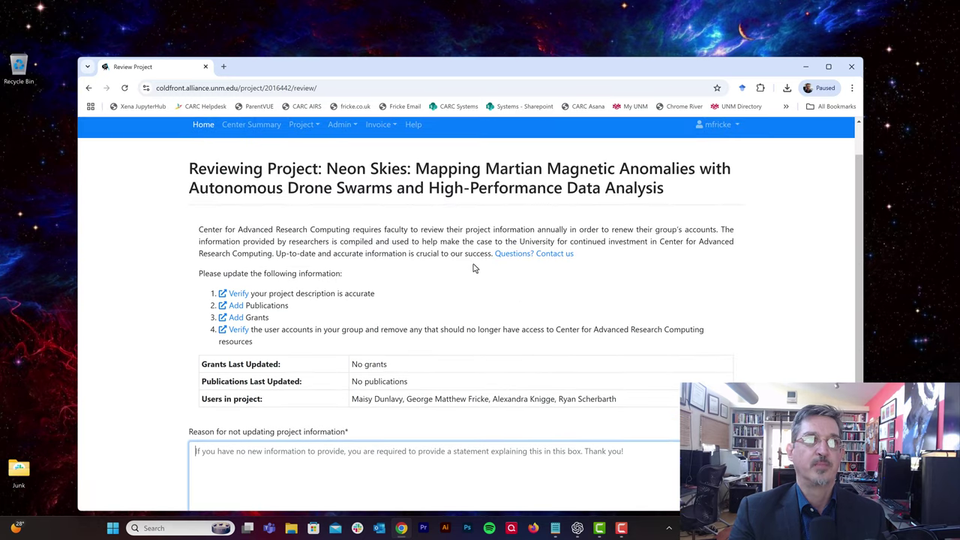
Step: Follow the Verify link and check the project description and its Users table
click(239, 295)
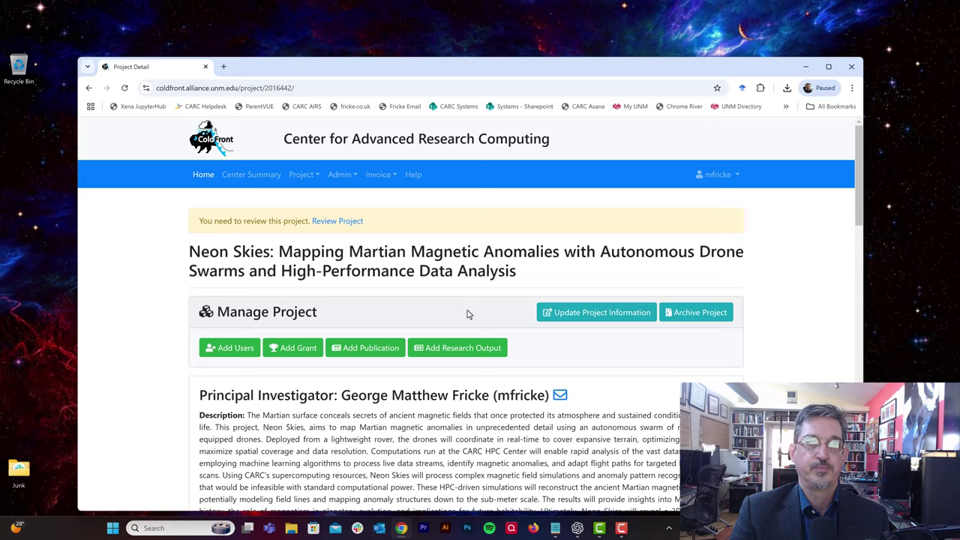
scroll(468, 315, down, 2)
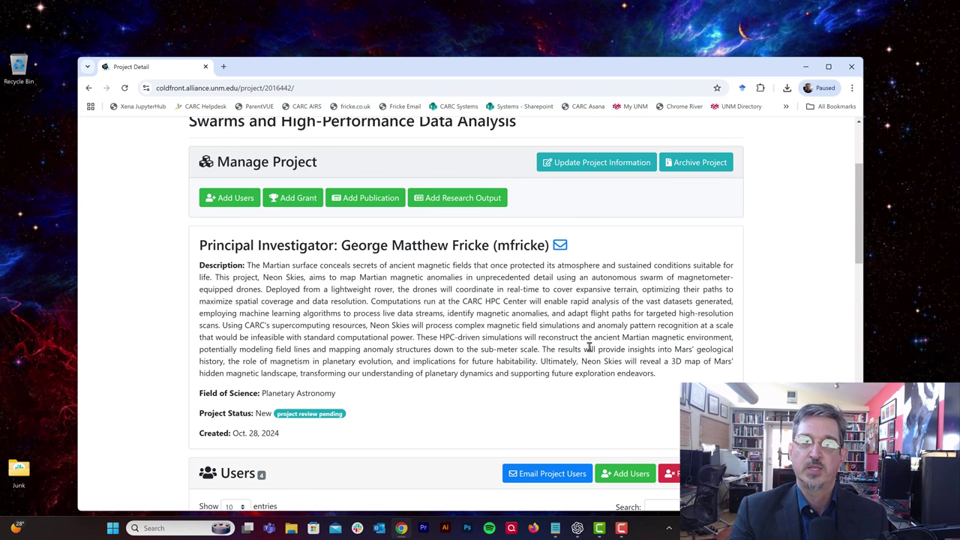
scroll(580, 335, down, 3)
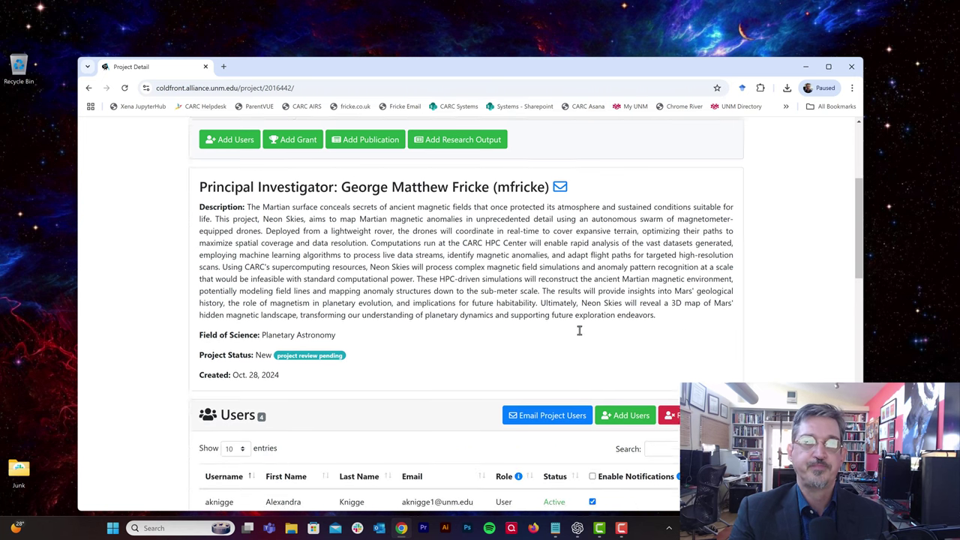
scroll(580, 335, down, 1)
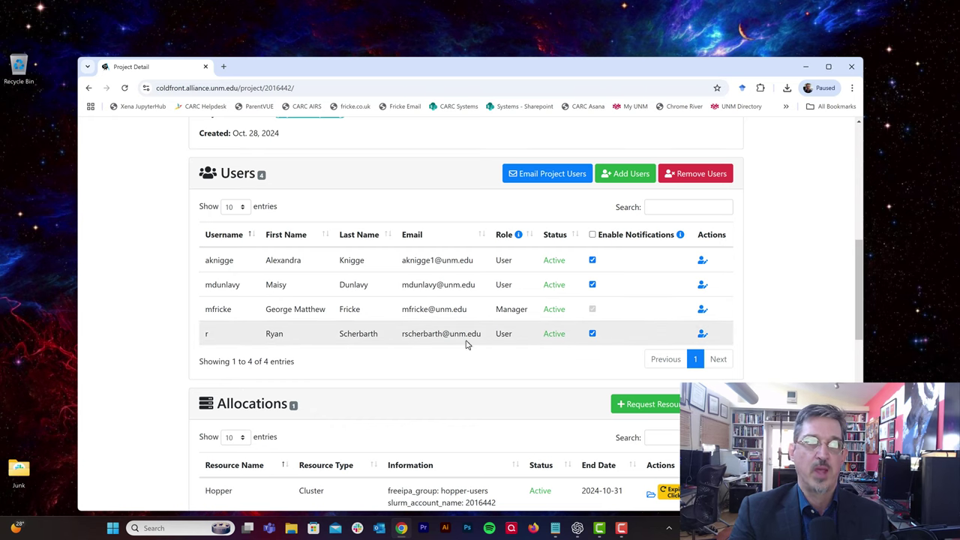
Step: Remove the third listed user from the Neon Skies project
click(702, 178)
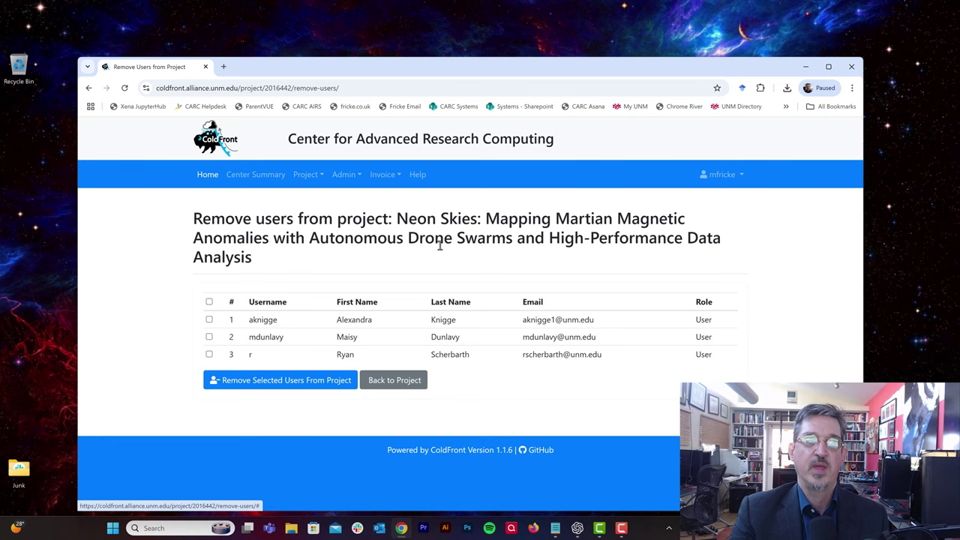
click(210, 354)
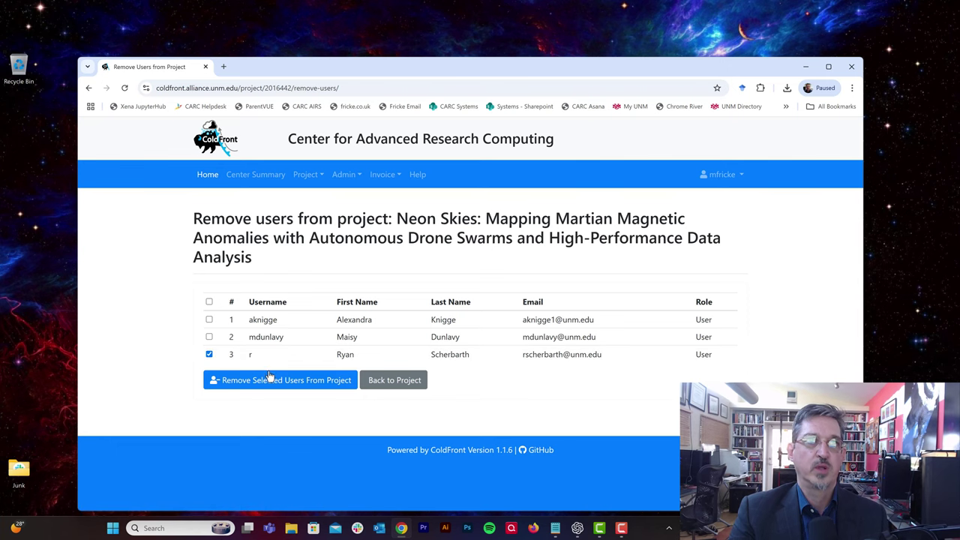
click(315, 380)
scroll(471, 398, down, 2)
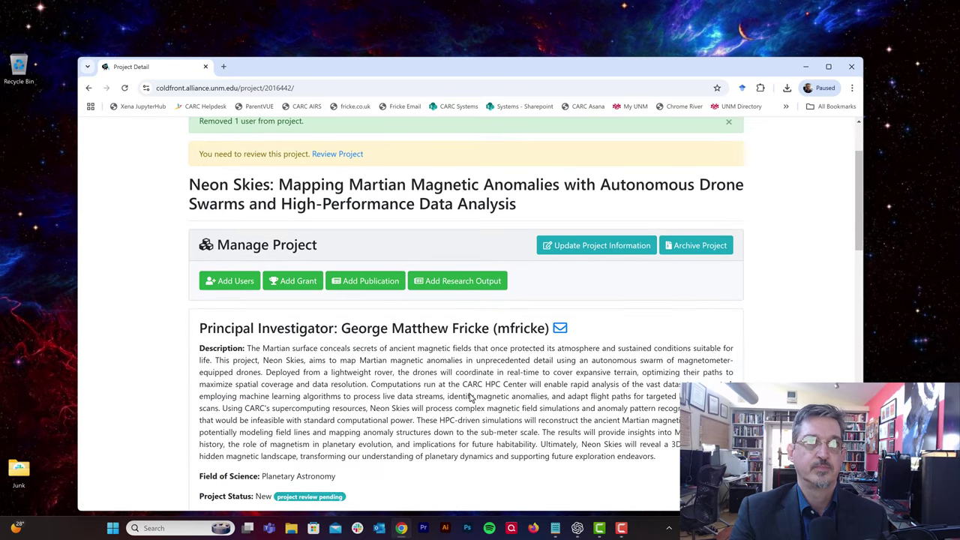
Step: Go from the project review to the Add Publication search form
click(340, 154)
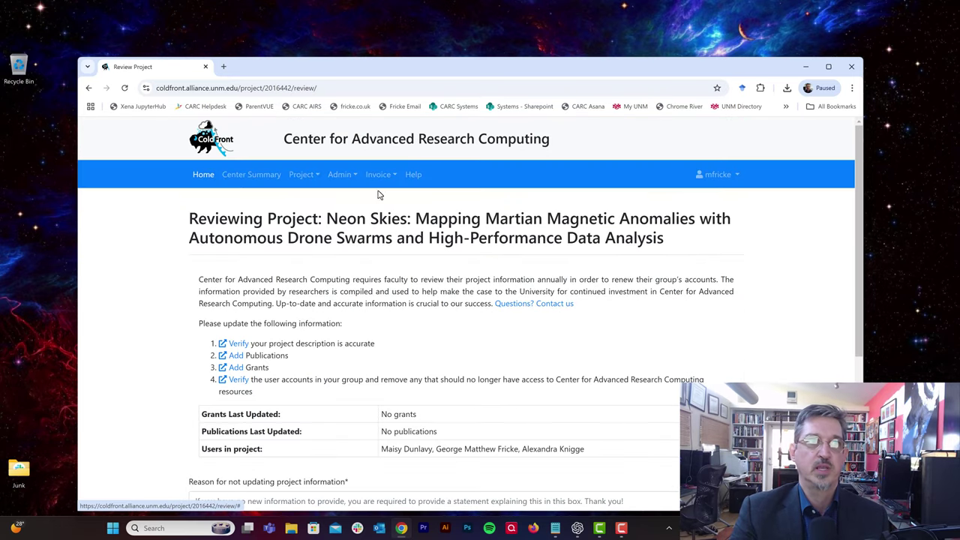
click(237, 357)
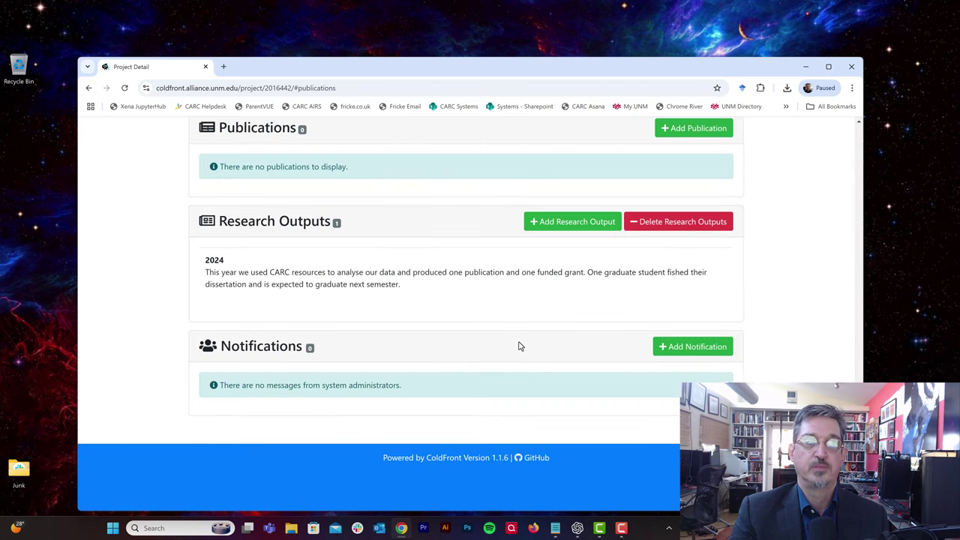
scroll(519, 346, up, 2)
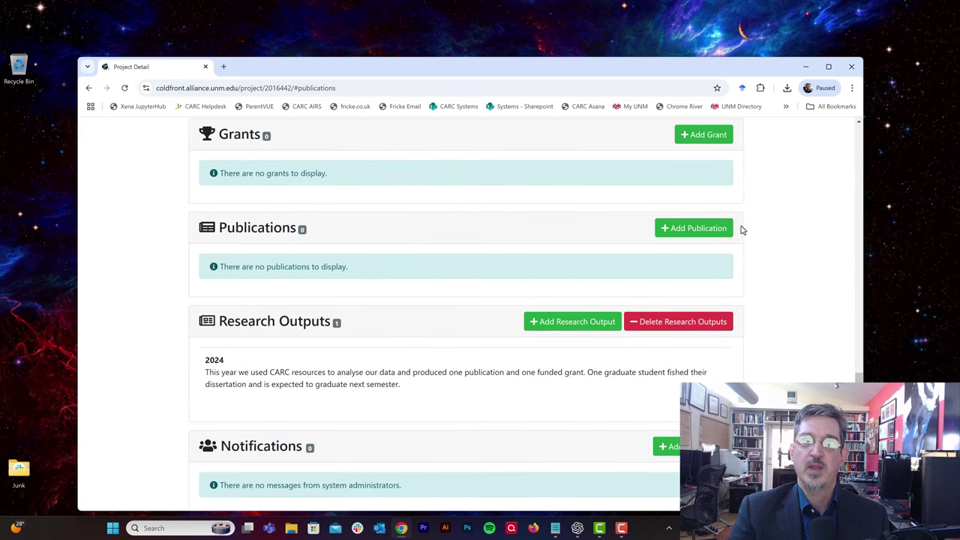
click(716, 228)
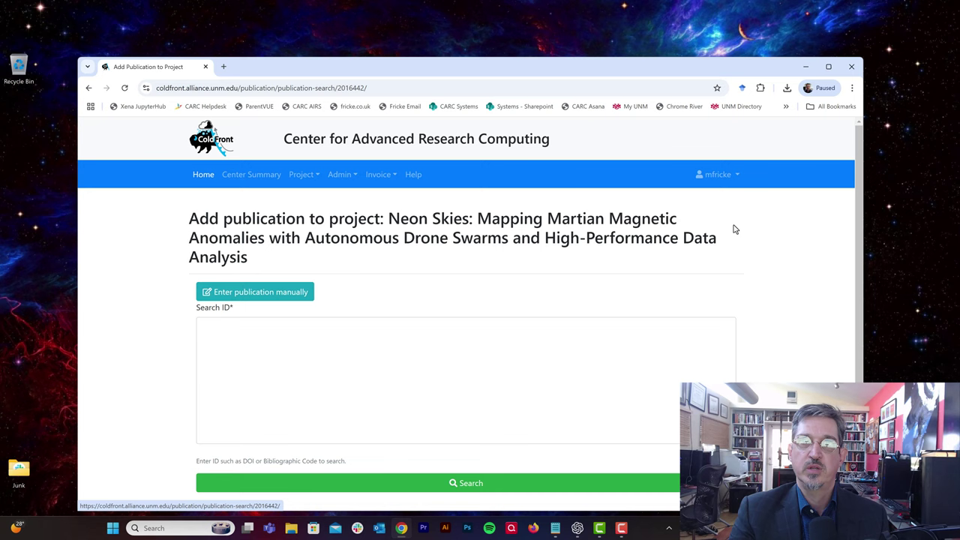
click(263, 348)
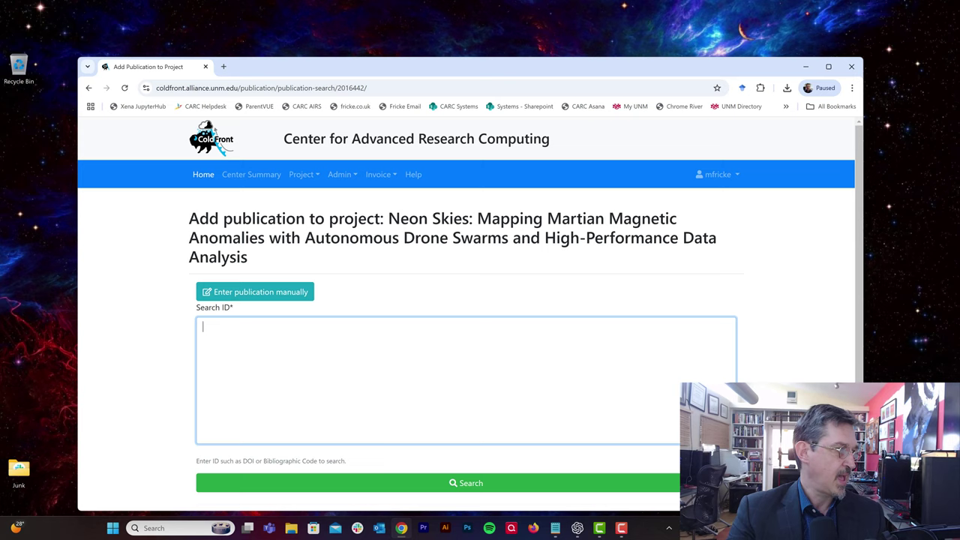
Step: Search by the pasted DOI and add the 2021 Planetary Mass Spectrometry paper to the project
key(alt+Tab)
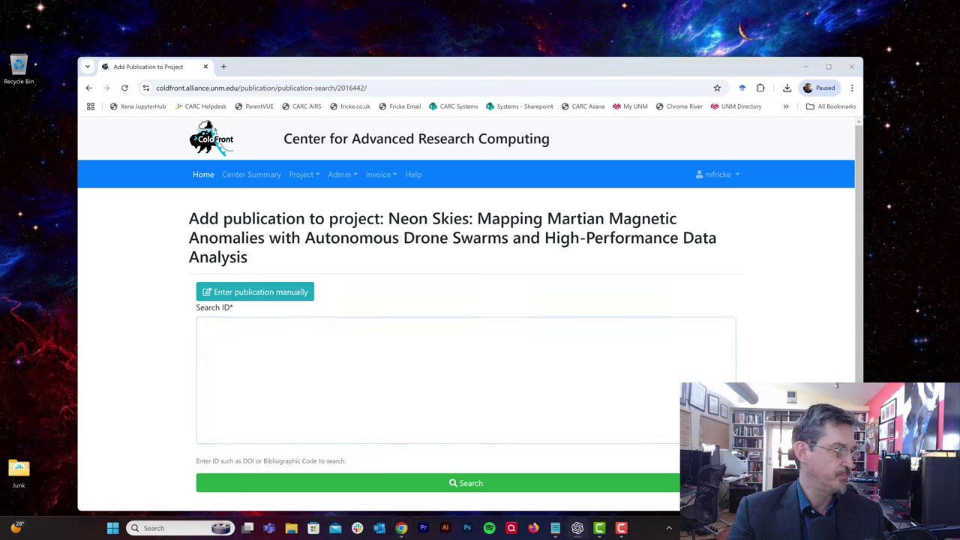
click(250, 347)
right_click(252, 345)
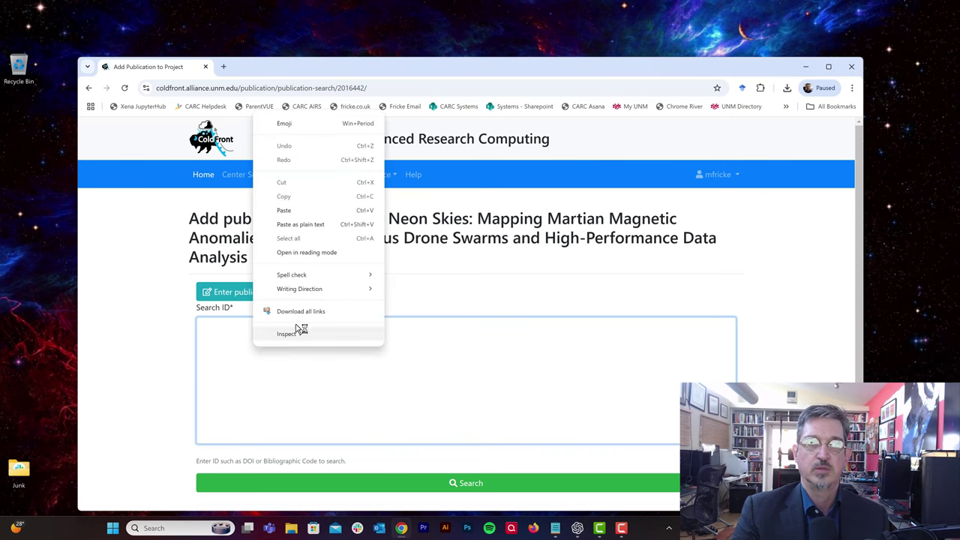
click(285, 210)
click(480, 487)
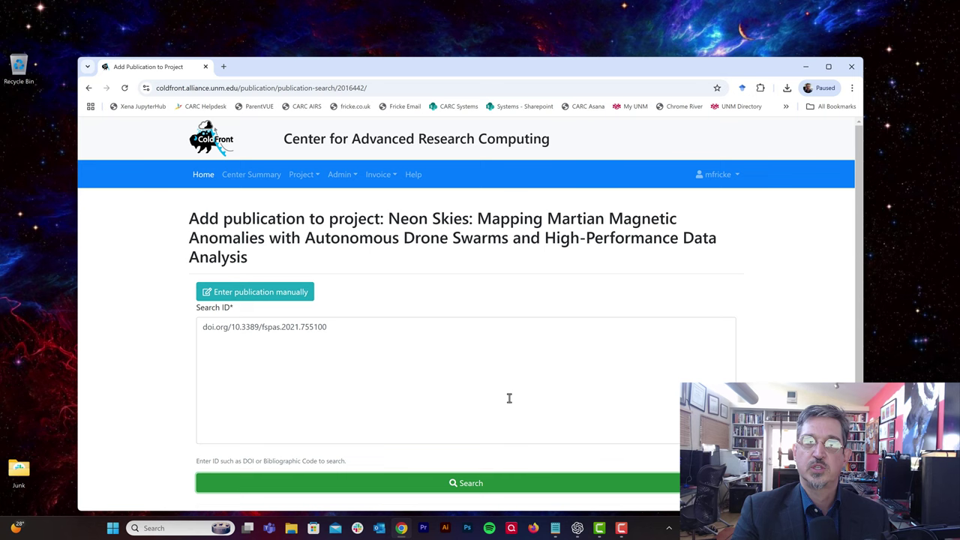
scroll(511, 396, down, 3)
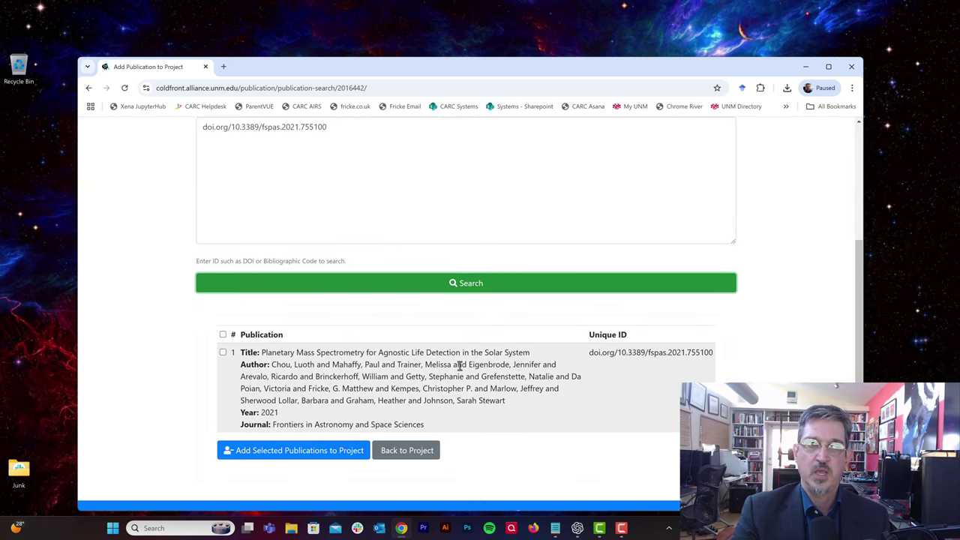
click(223, 353)
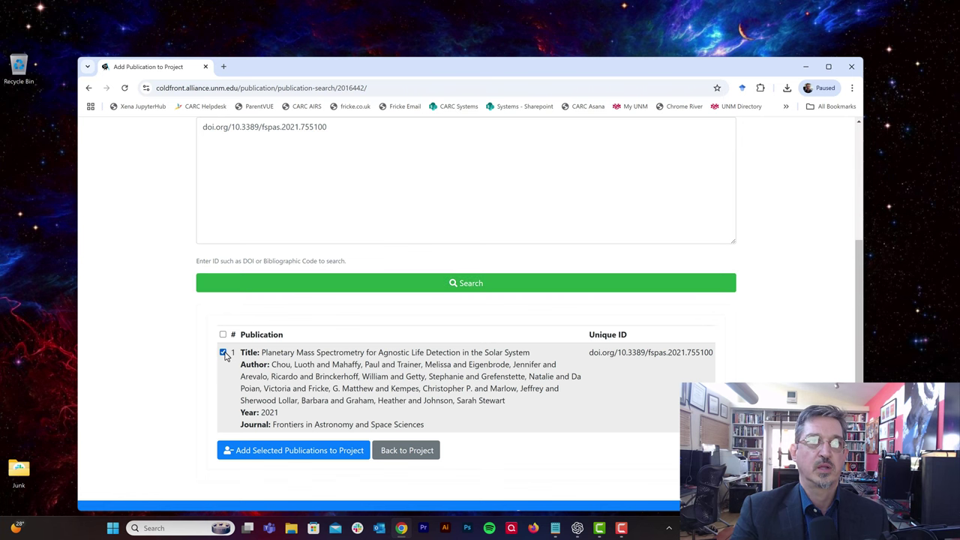
click(332, 456)
Step: Scroll the Neon Skies project page to its Grants section
scroll(484, 460, down, 6)
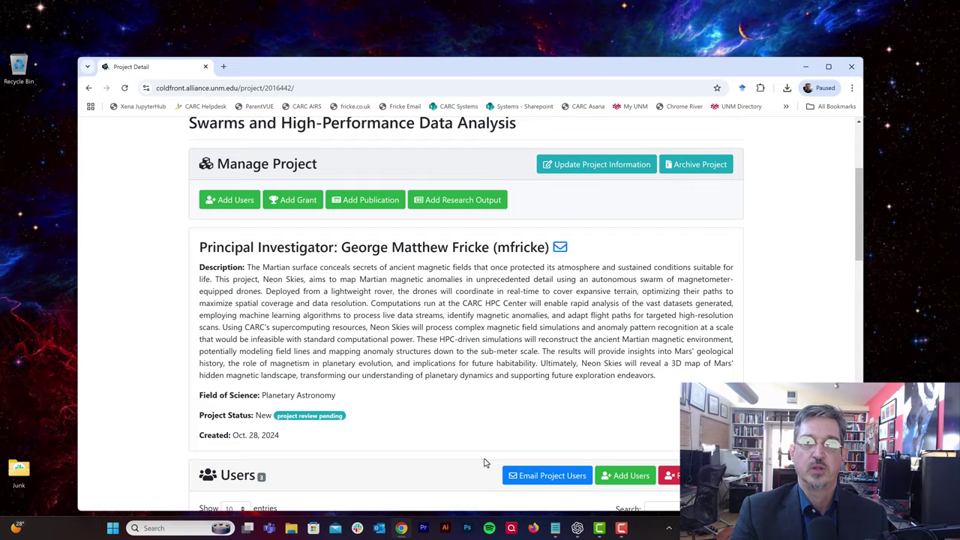
scroll(483, 463, down, 8)
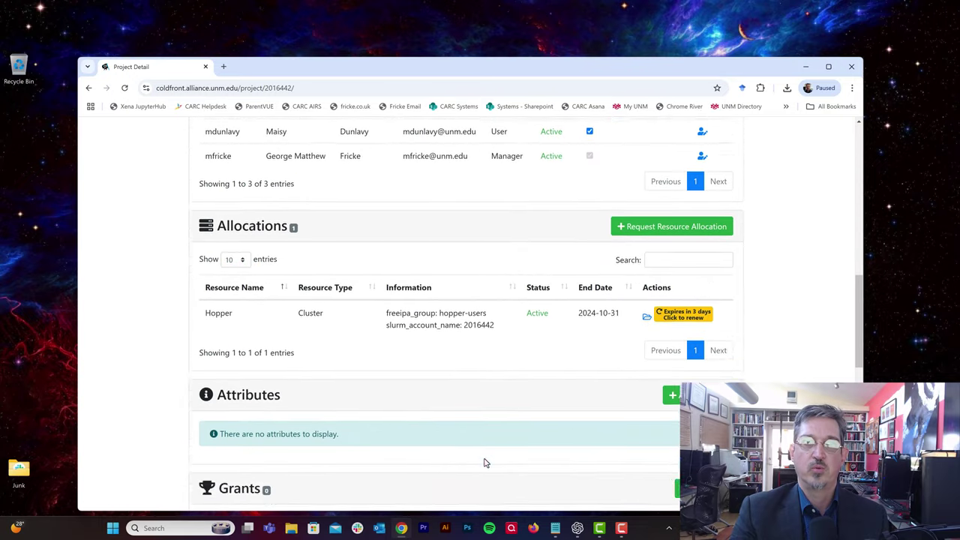
scroll(484, 462, down, 1)
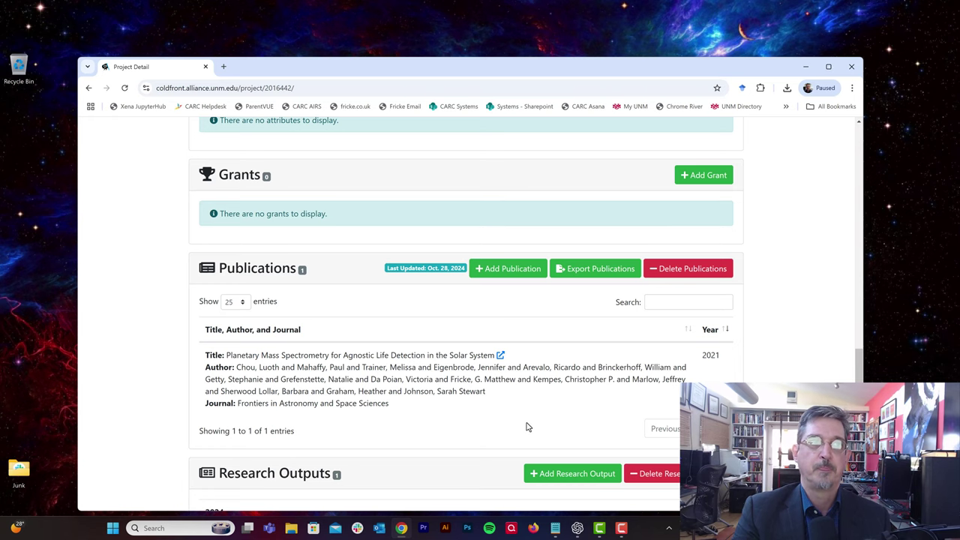
scroll(527, 426, up, 2)
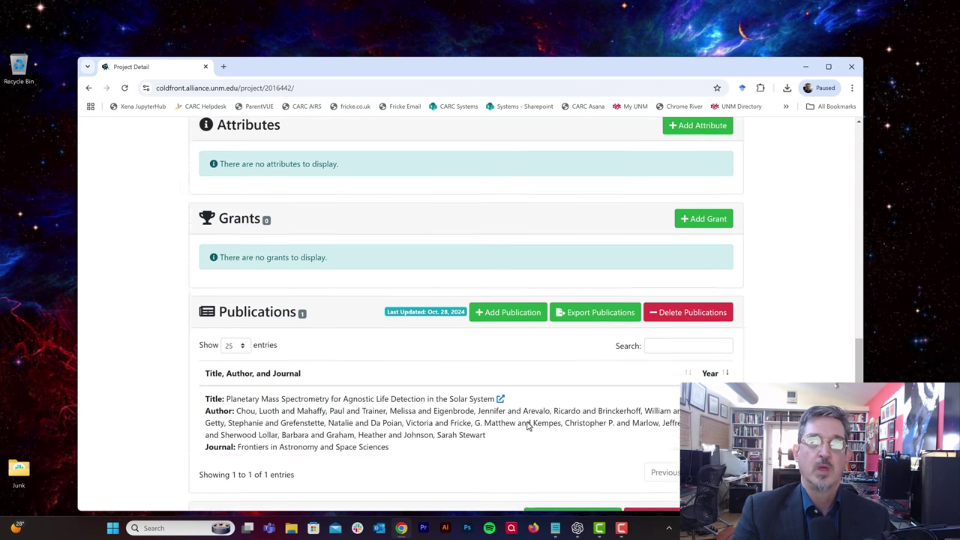
Step: Start a new grant and paste its title and grant number NSF-PSA-2044-27883
click(714, 274)
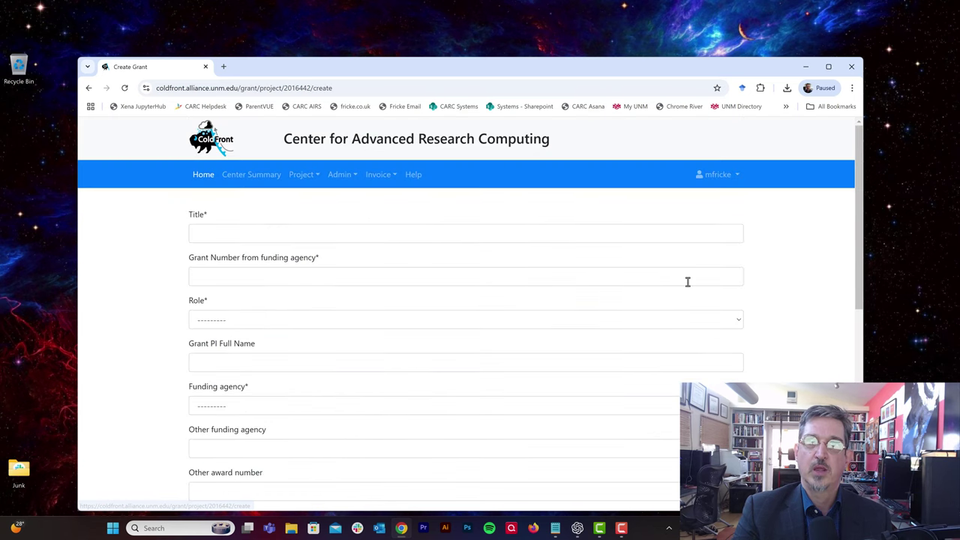
click(360, 232)
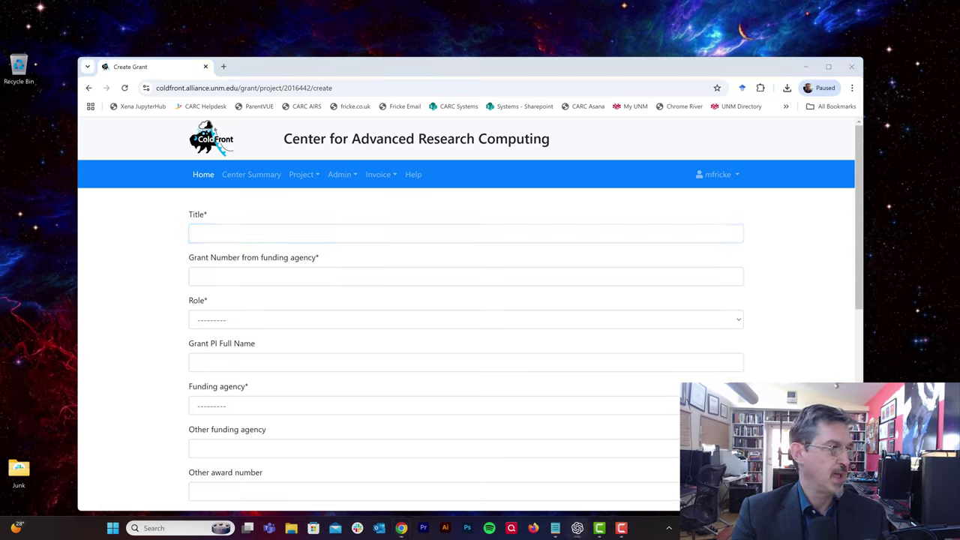
right_click(248, 233)
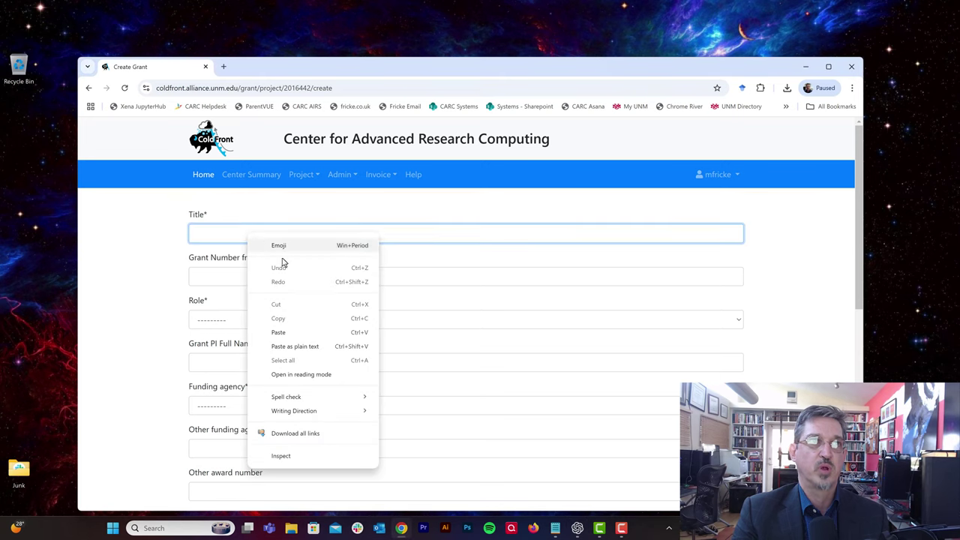
click(278, 333)
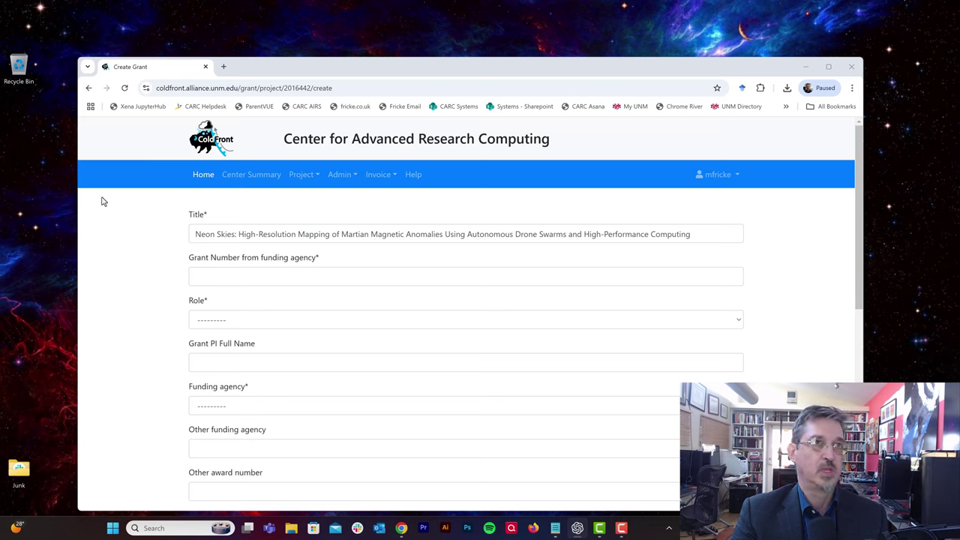
right_click(280, 276)
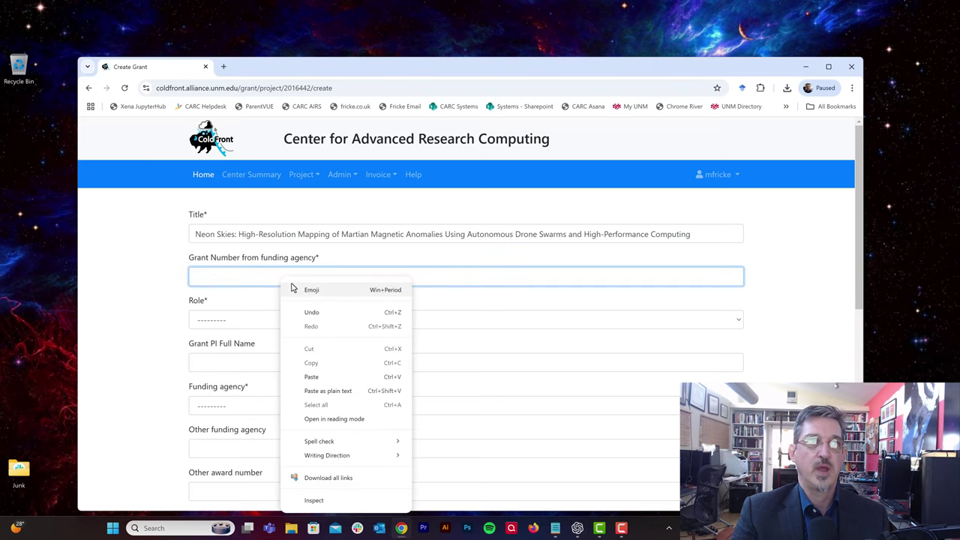
click(236, 274)
right_click(236, 276)
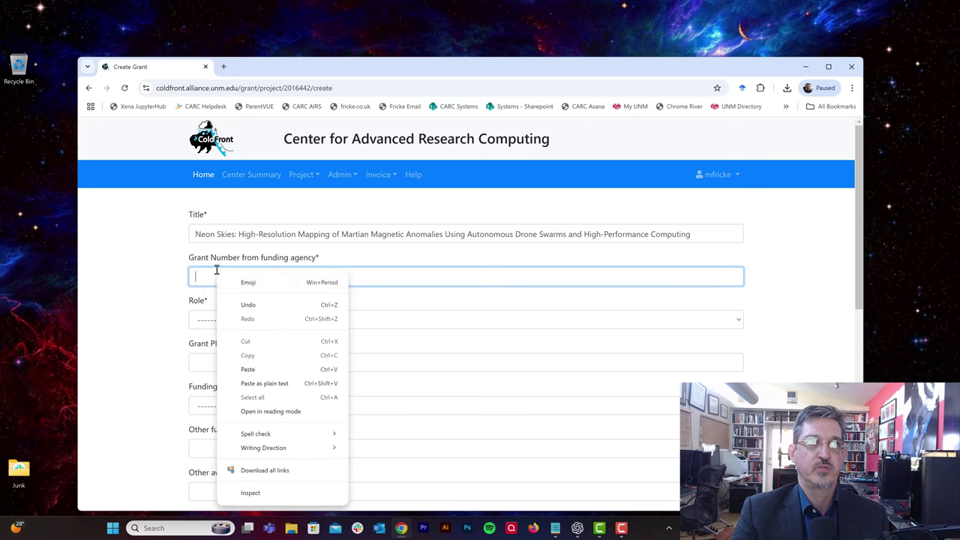
click(258, 374)
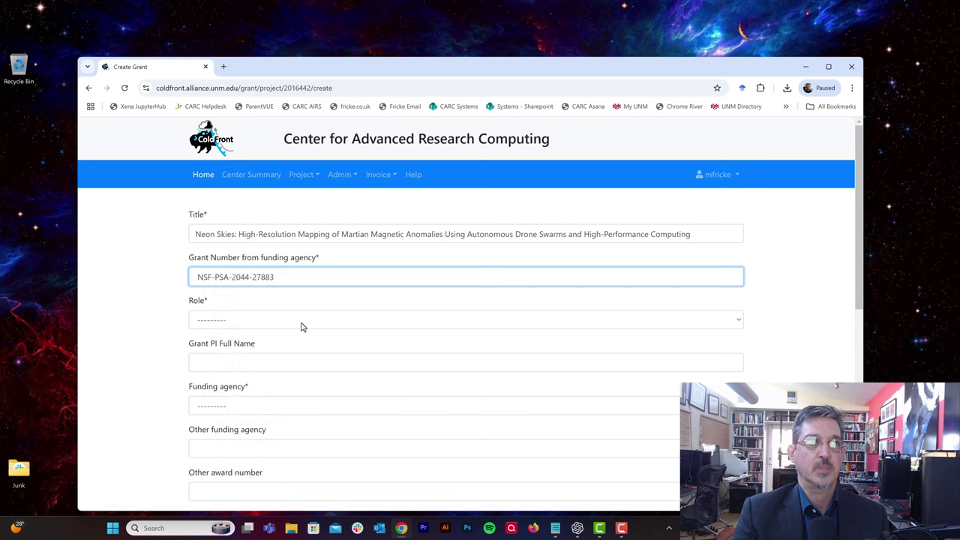
Step: Set role to PI, enter the PI's full name and choose NSF as funding agency
click(300, 324)
click(300, 350)
click(300, 361)
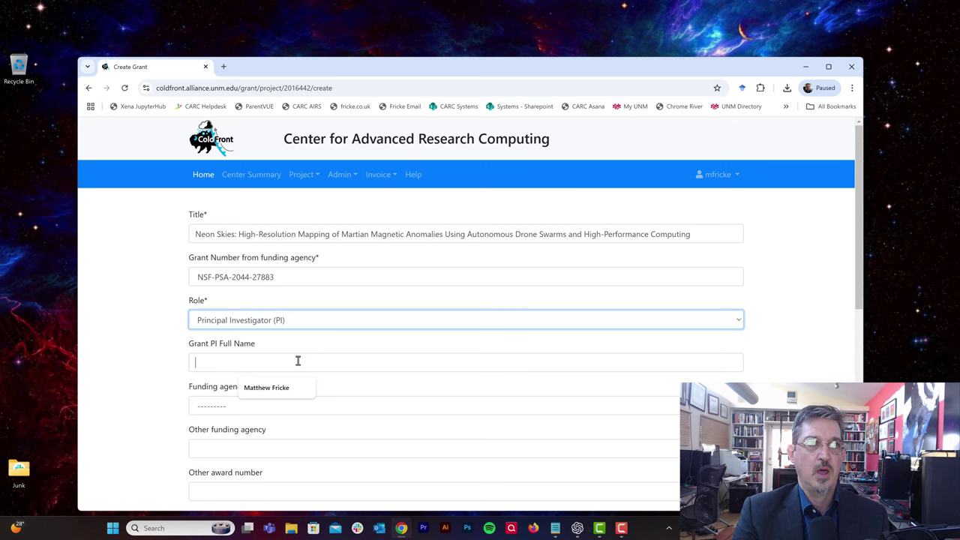
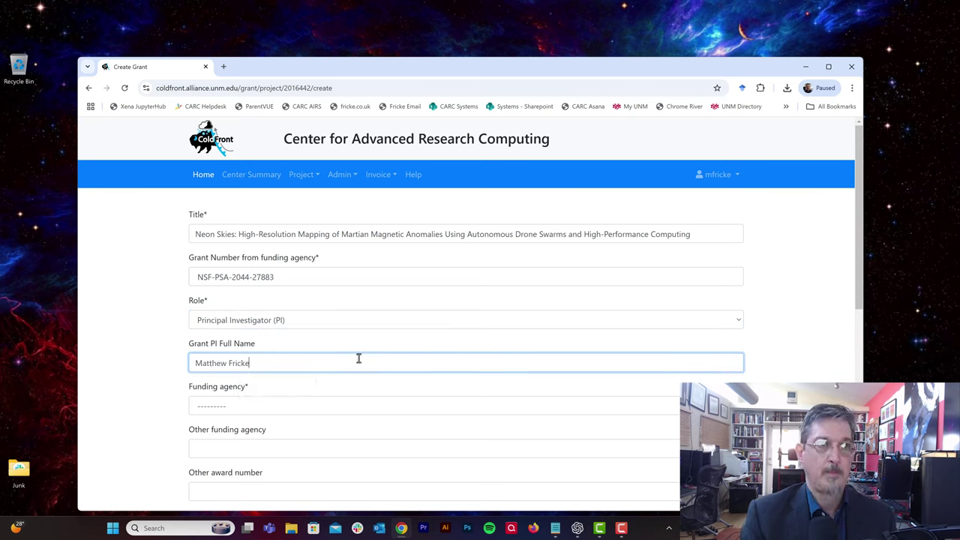
click(368, 406)
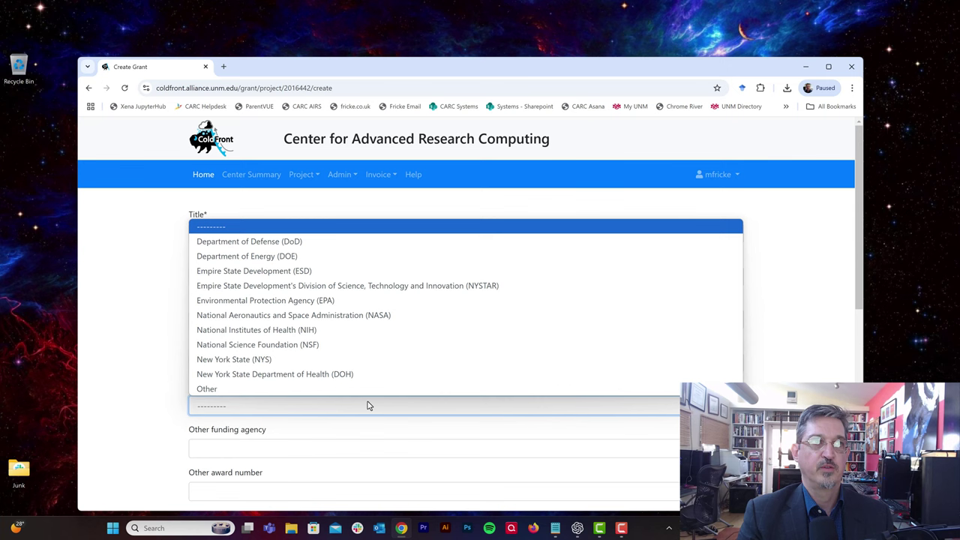
click(330, 348)
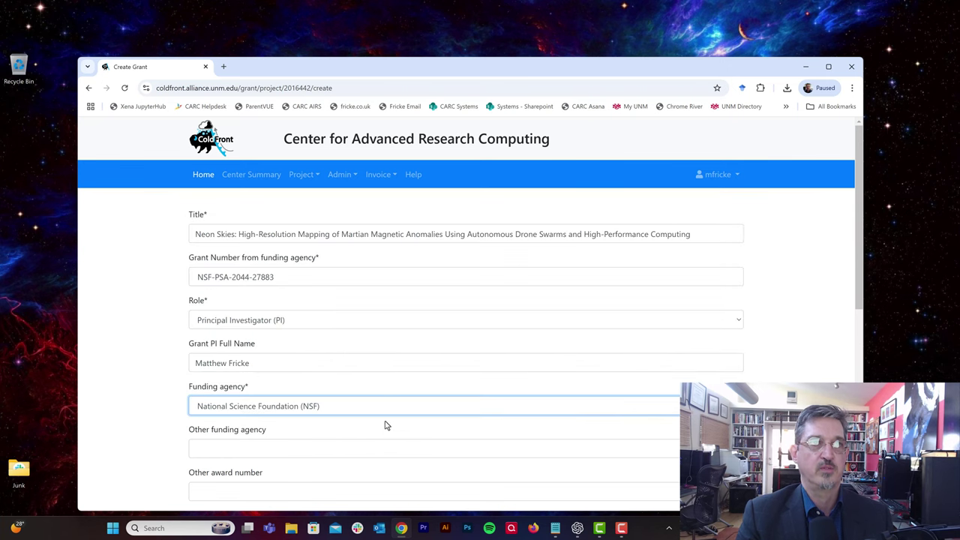
scroll(386, 425, down, 2)
scroll(340, 351, down, 2)
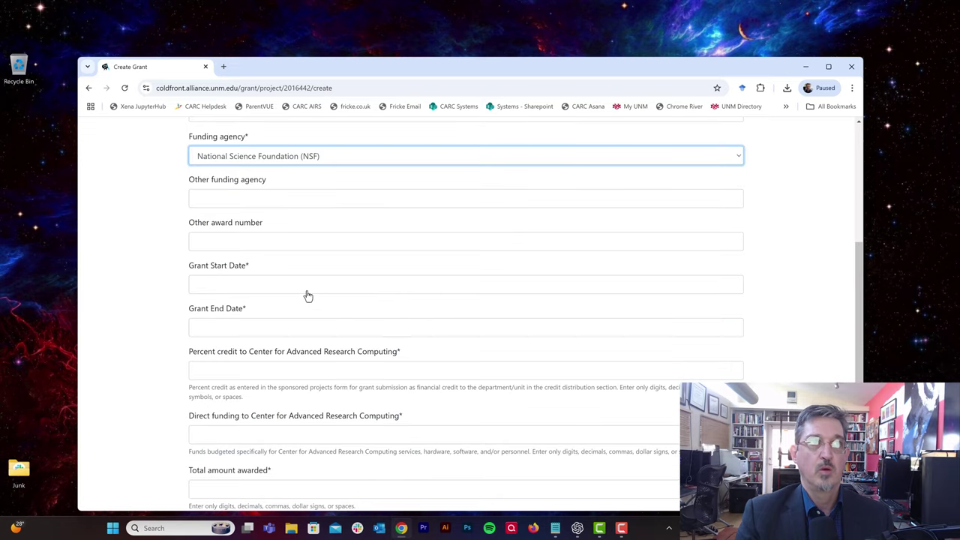
Step: Set the grant dates from 2024-10-28 to 2025-10-28
click(308, 285)
click(221, 414)
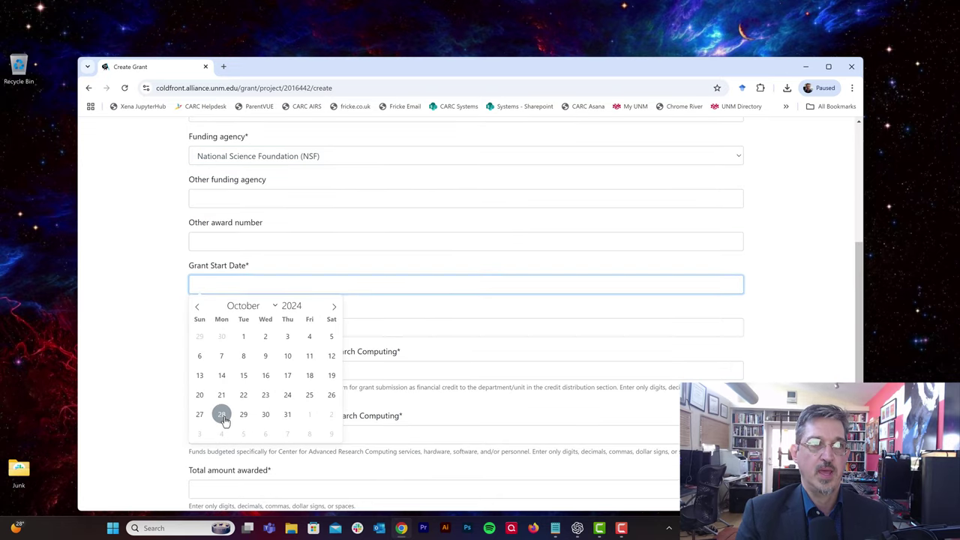
click(280, 333)
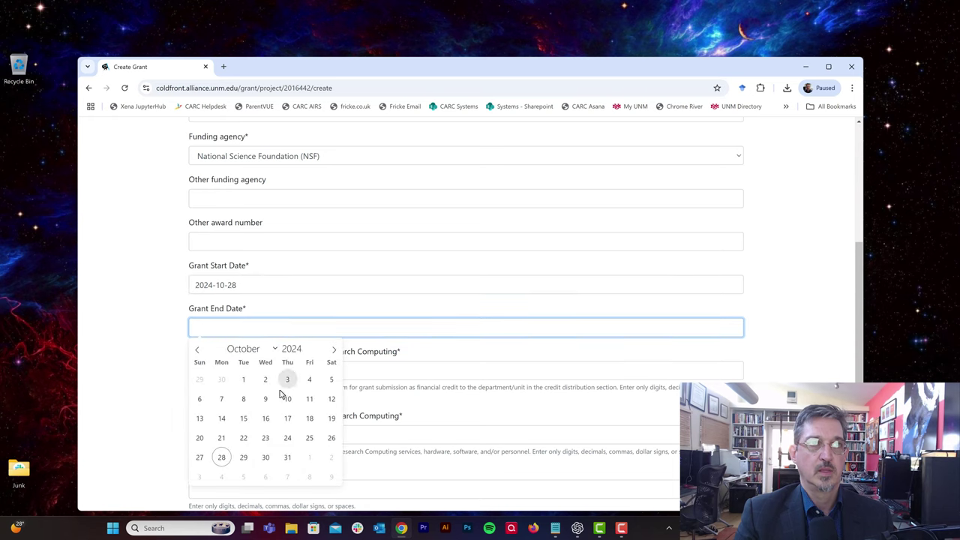
click(305, 346)
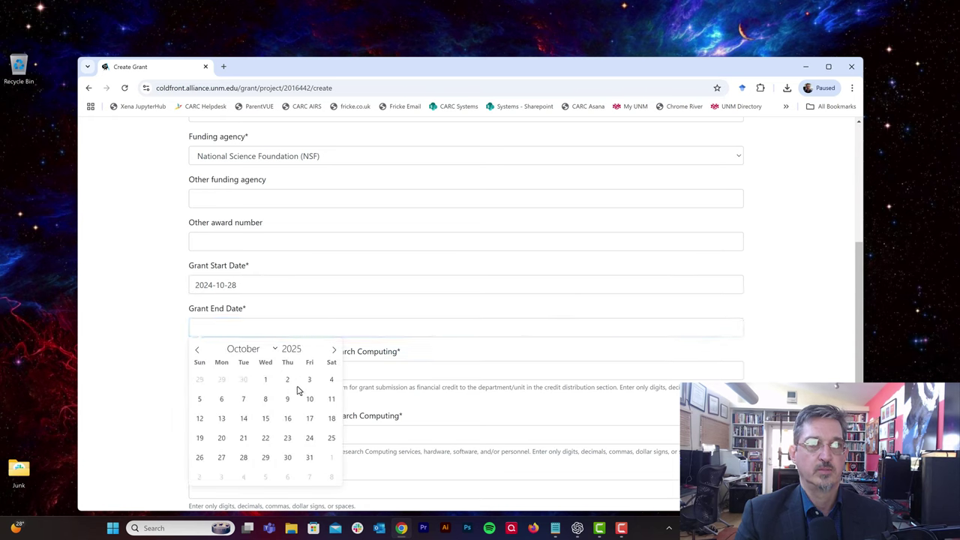
click(243, 457)
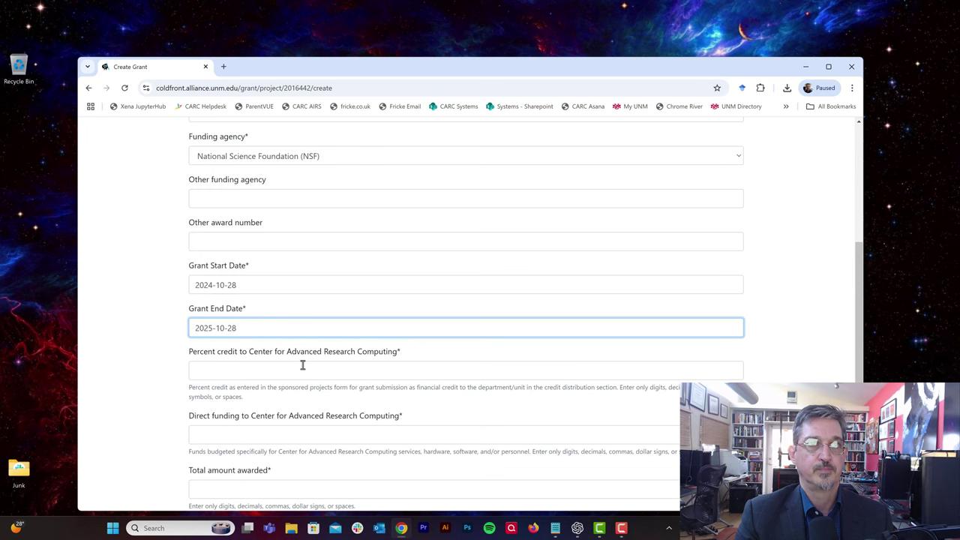
Step: Enter percent credit 100, direct funding 25000 and total awarded 1500000
click(301, 368)
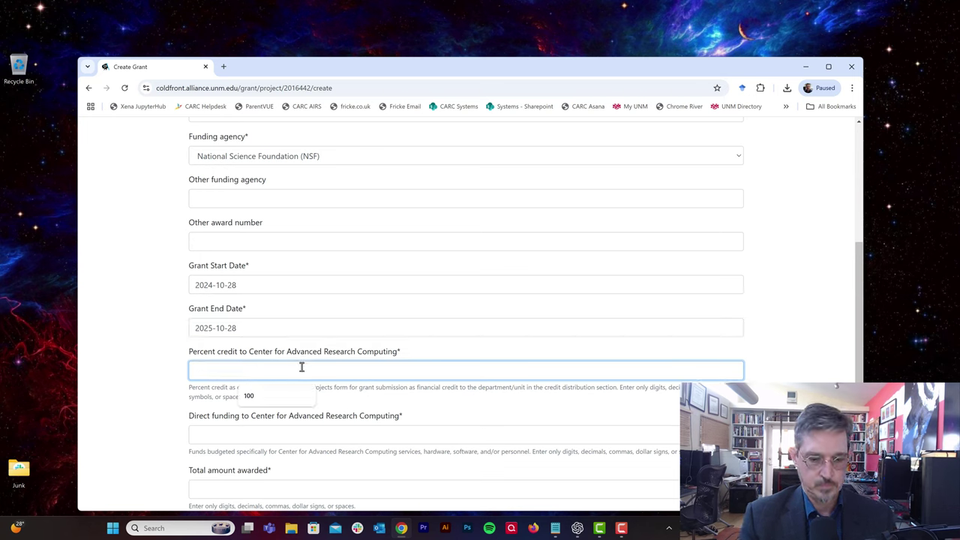
text(100)
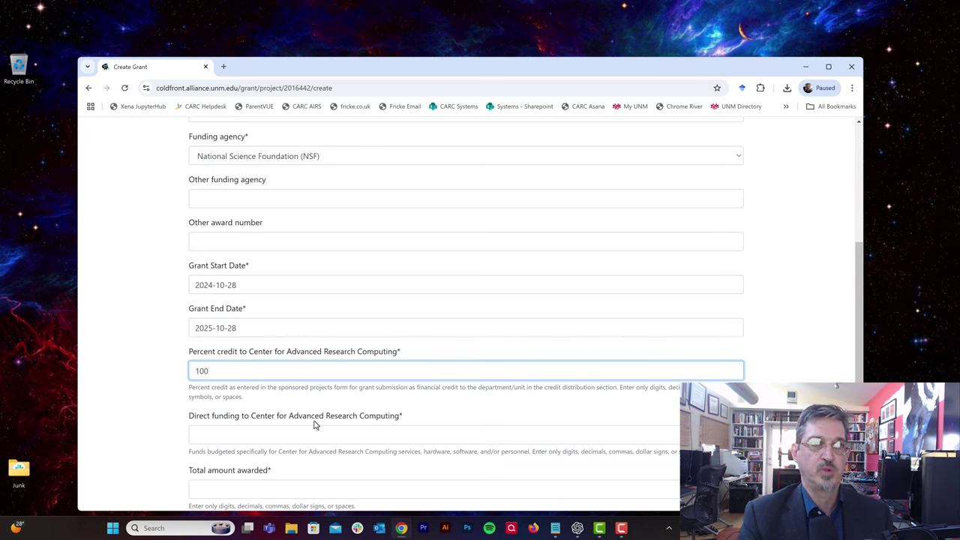
click(314, 434)
scroll(376, 439, down, 1)
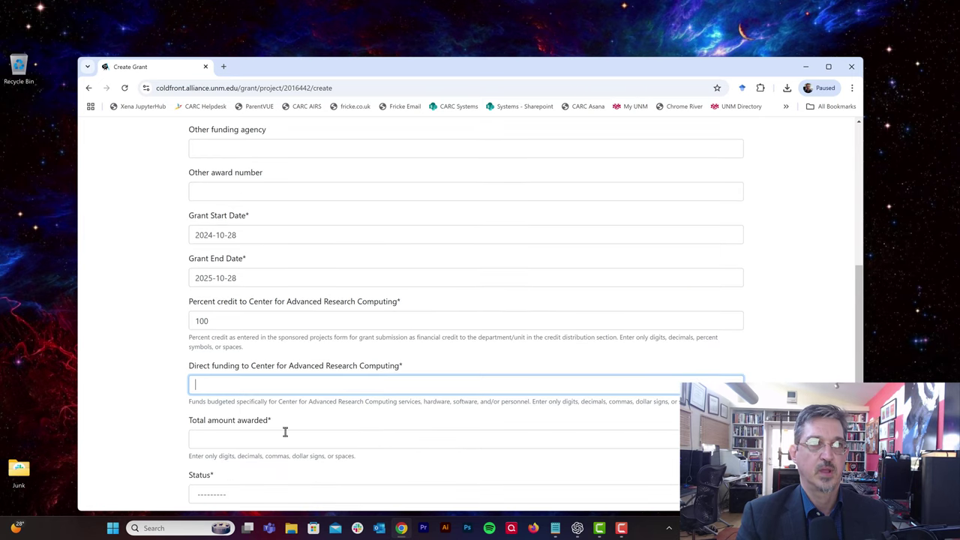
text(2)
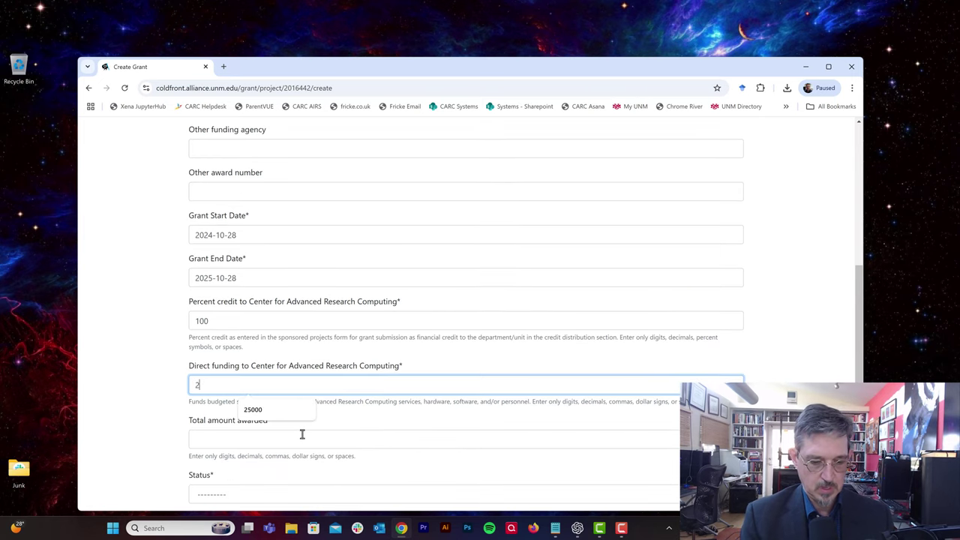
text(5000)
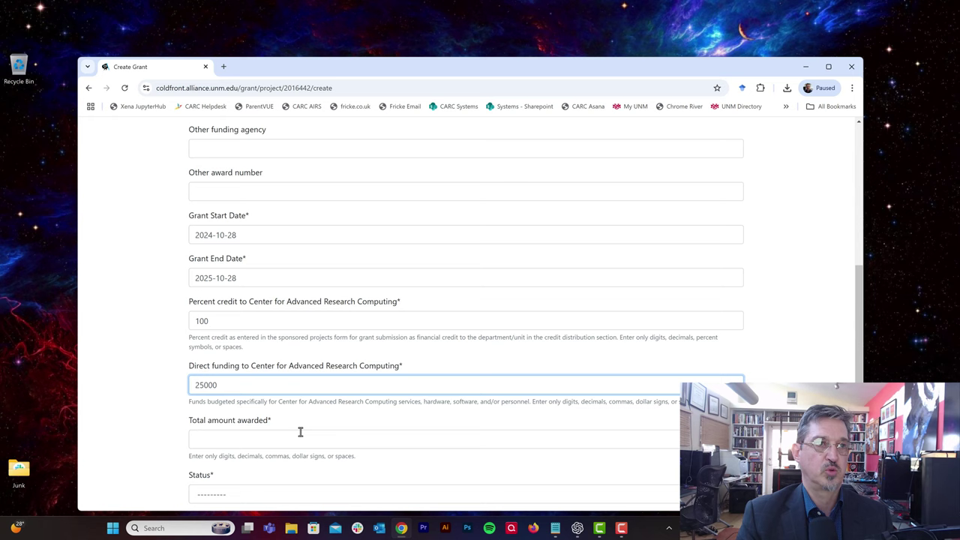
click(300, 433)
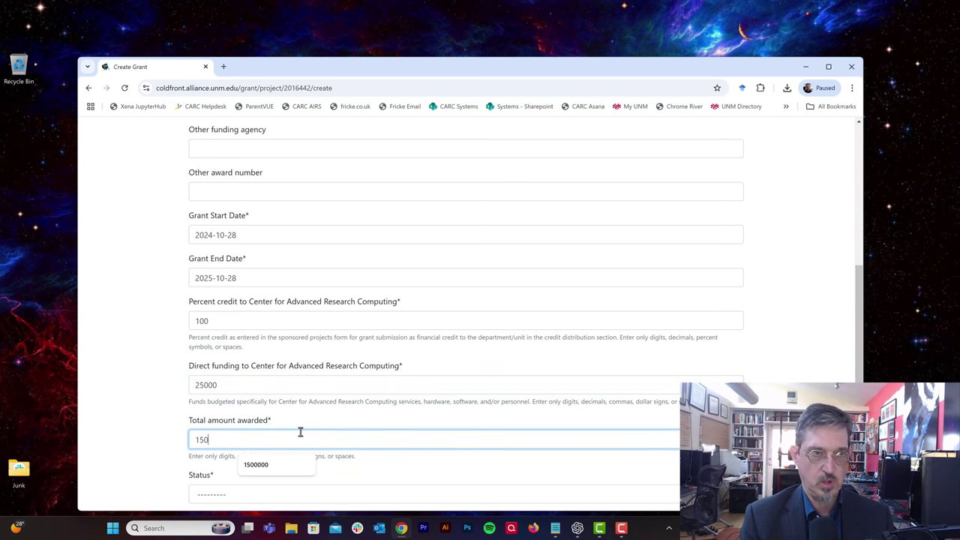
text(1500000)
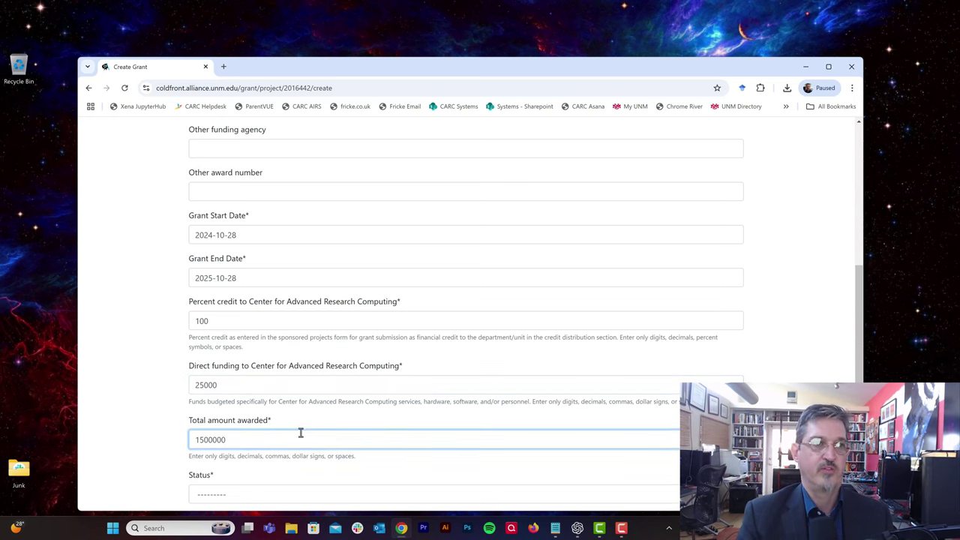
click(328, 470)
scroll(330, 471, down, 1)
scroll(328, 472, down, 1)
Step: Set the grant status to Active and save the grant
click(319, 396)
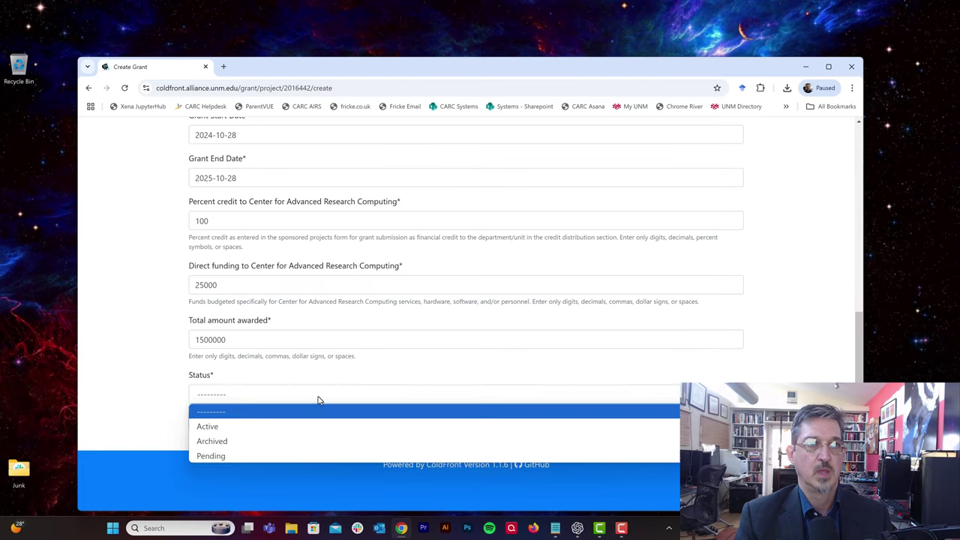
click(296, 433)
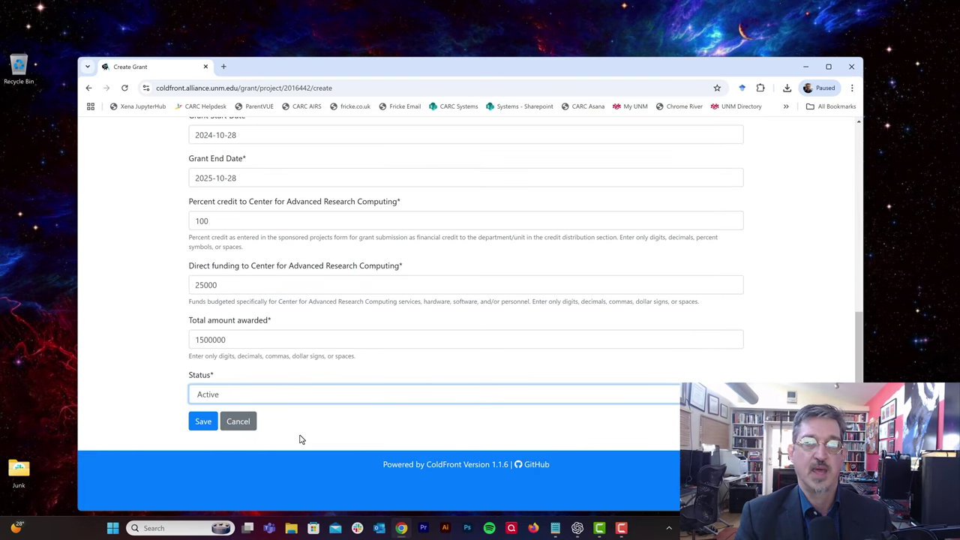
click(268, 400)
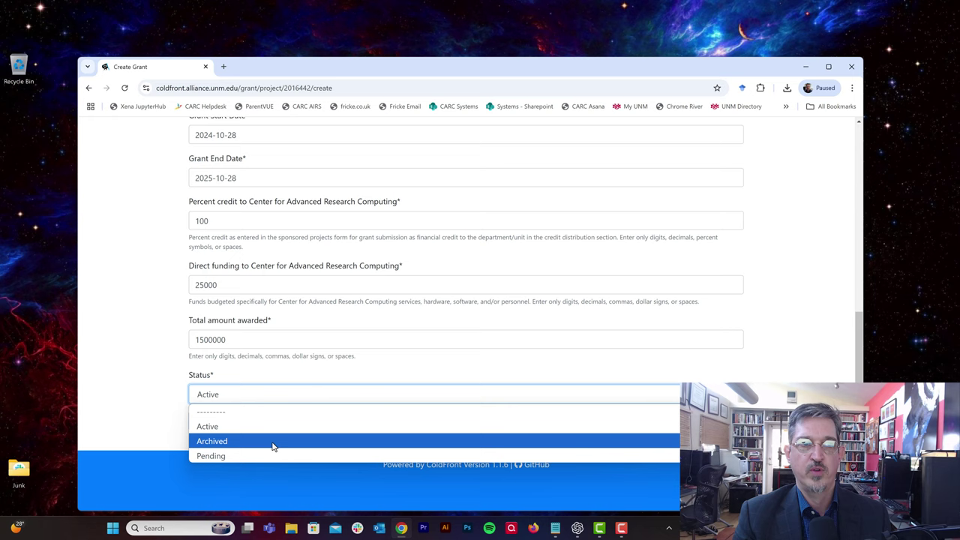
click(160, 422)
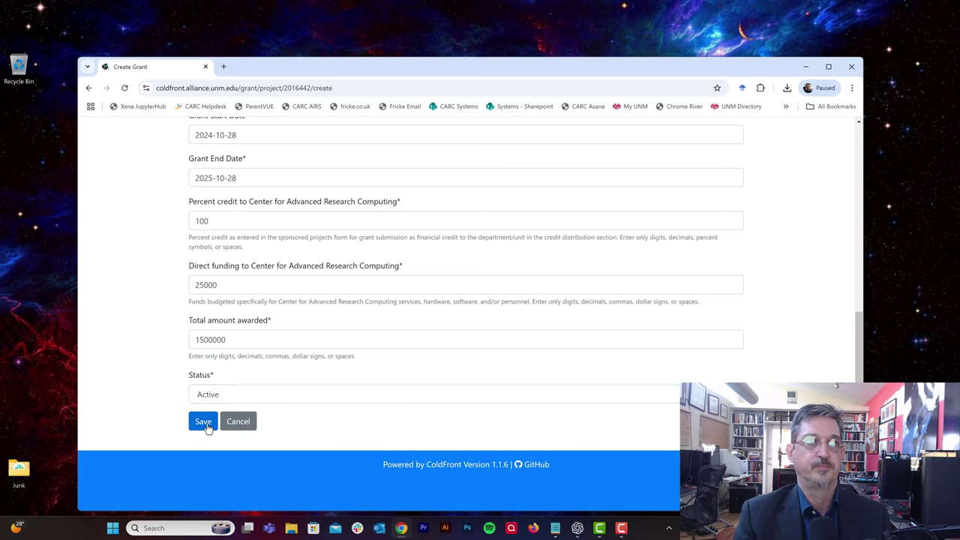
click(204, 423)
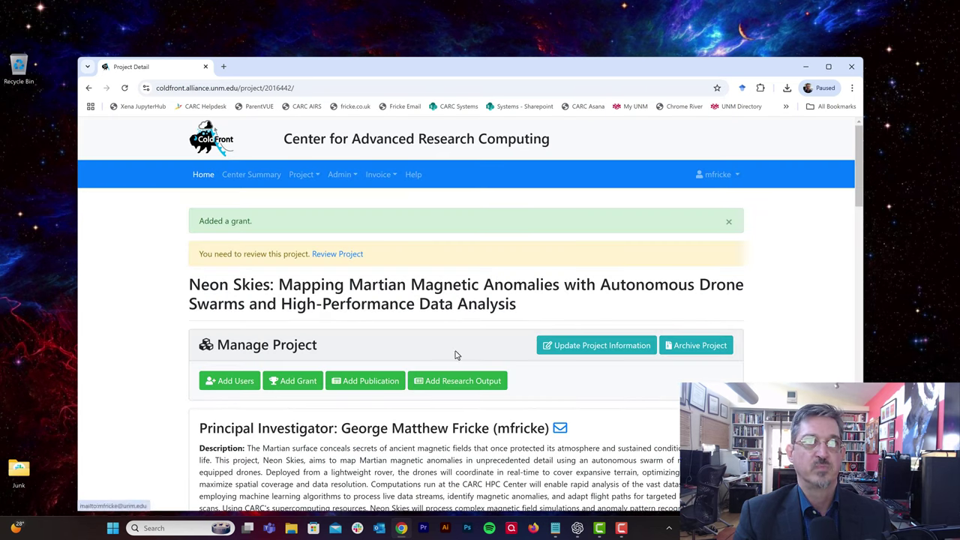
Step: Scroll through the updated project page showing three members, one grant and one publication
scroll(392, 315, down, 2)
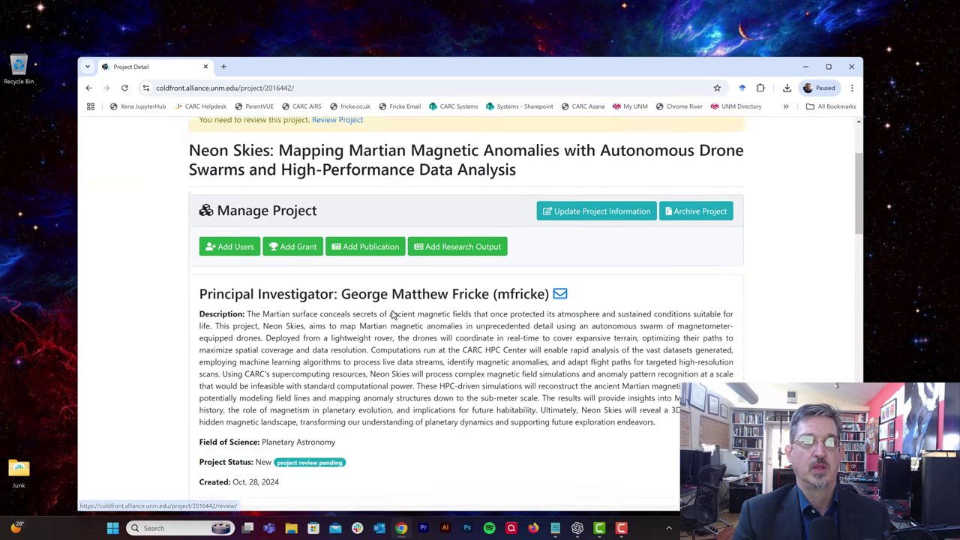
scroll(392, 315, down, 6)
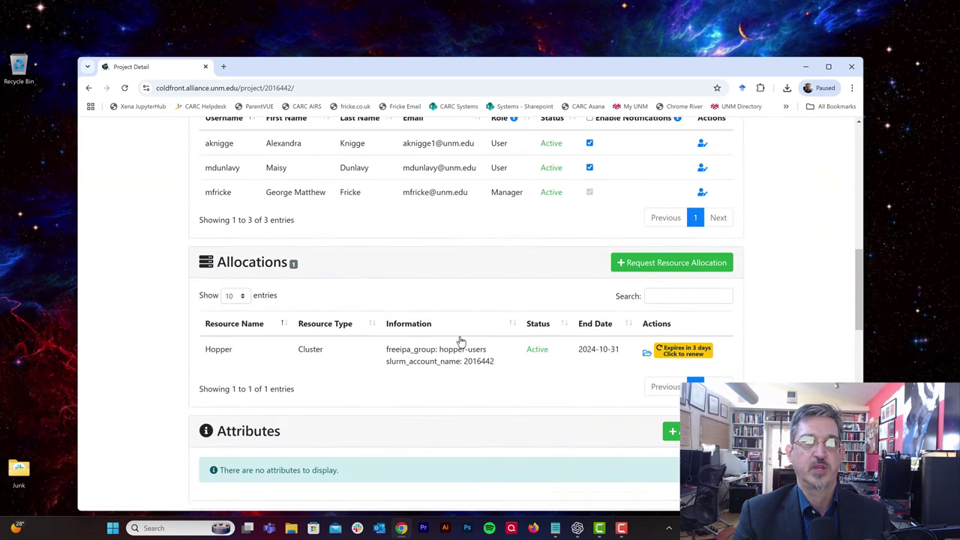
scroll(418, 368, down, 5)
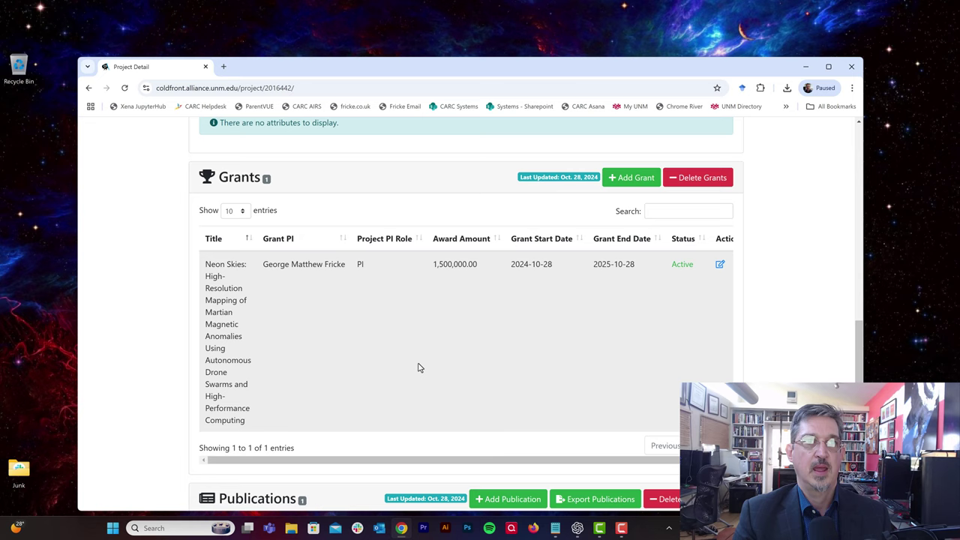
scroll(502, 300, down, 3)
scroll(497, 339, up, 7)
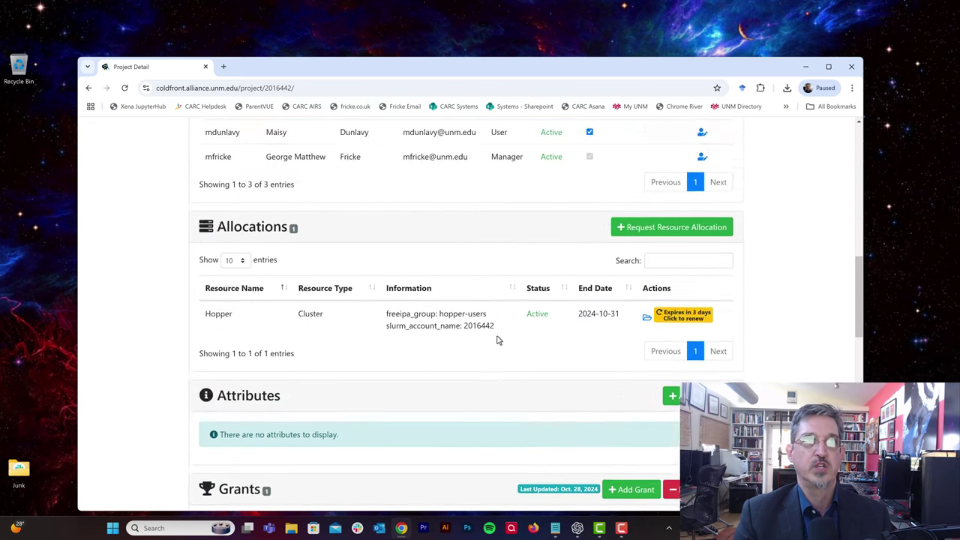
scroll(498, 339, up, 8)
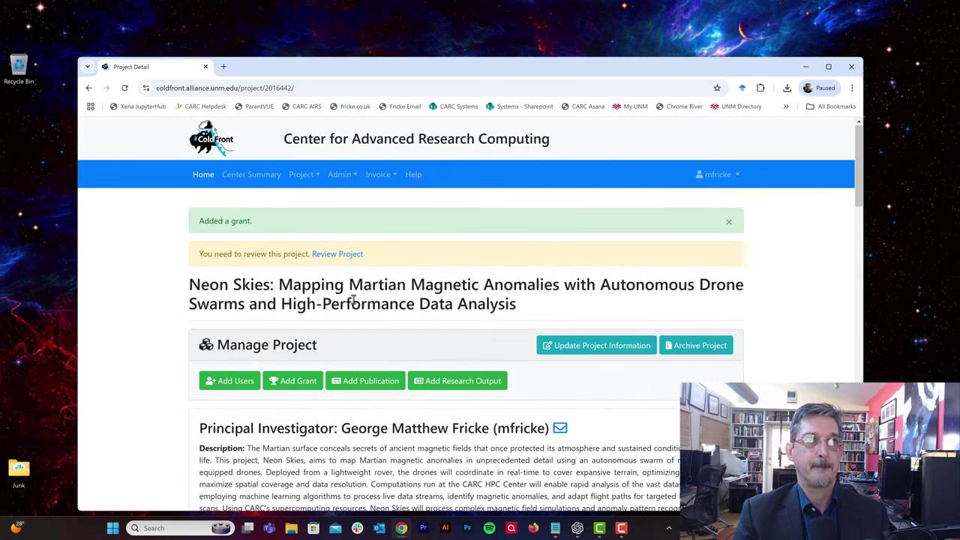
Step: Open the review checklist, then verify user accounts and scroll down to Research Outputs
click(343, 254)
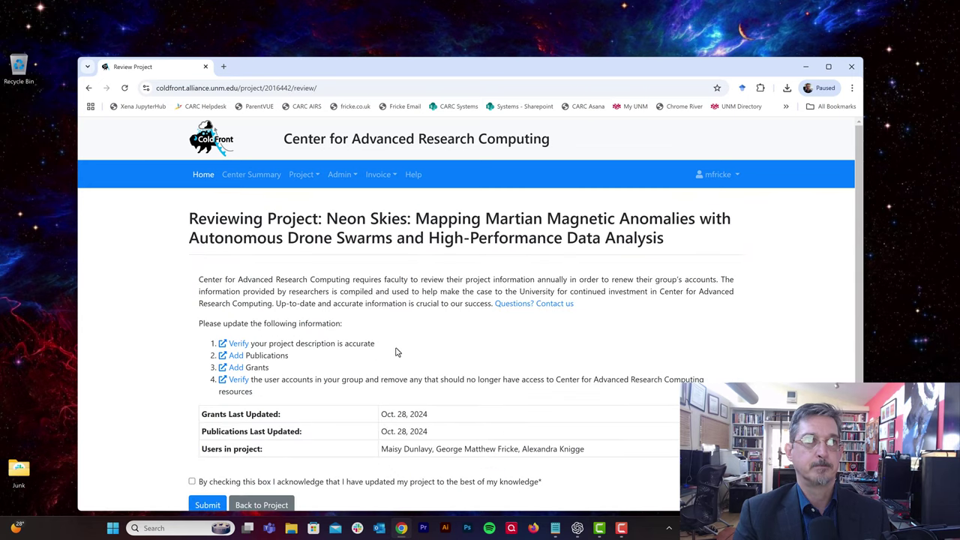
scroll(396, 353, down, 1)
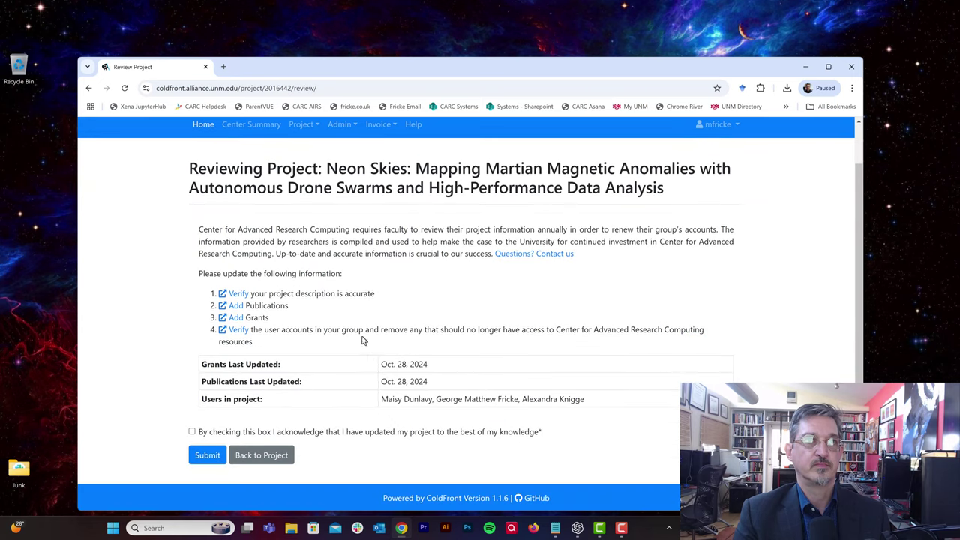
click(238, 329)
scroll(442, 360, down, 10)
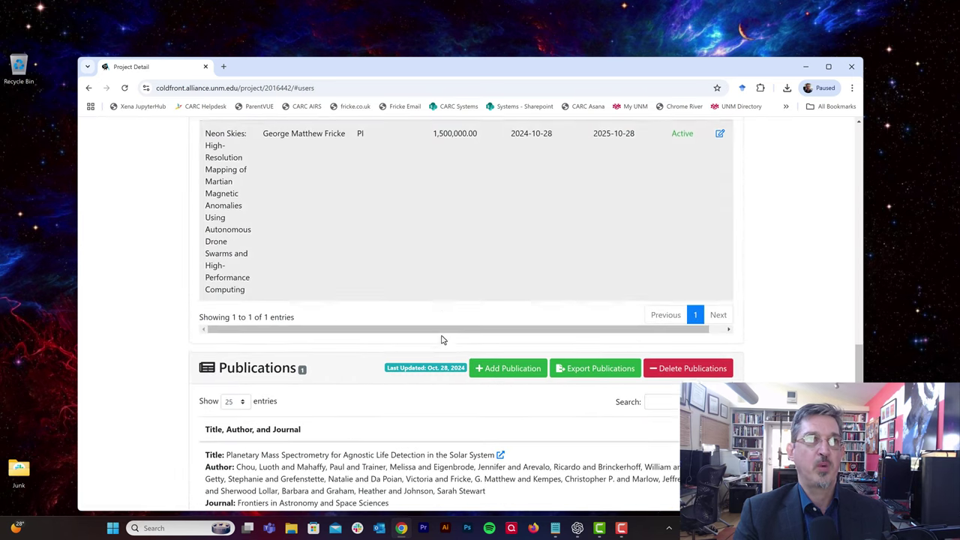
scroll(442, 338, down, 3)
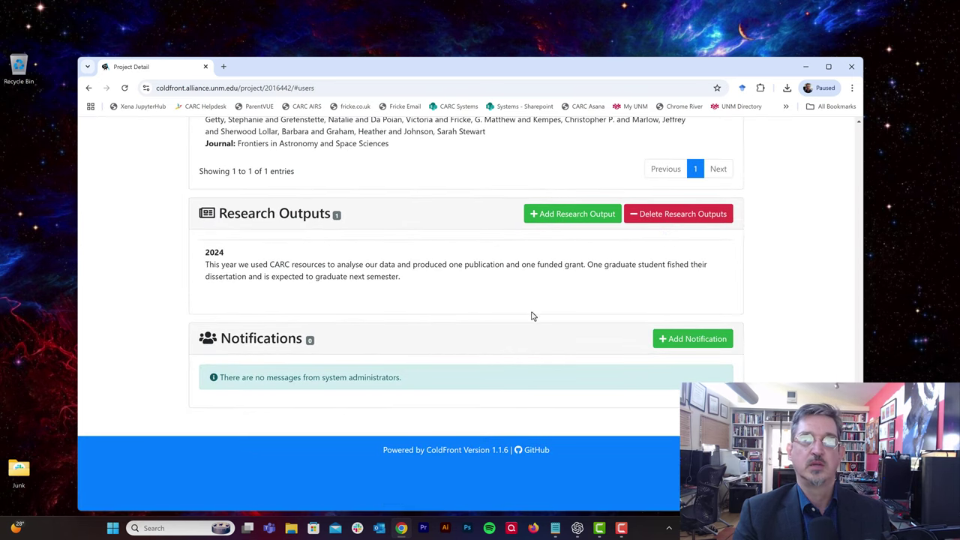
Step: Start a new research output, then cancel it without saving
click(583, 216)
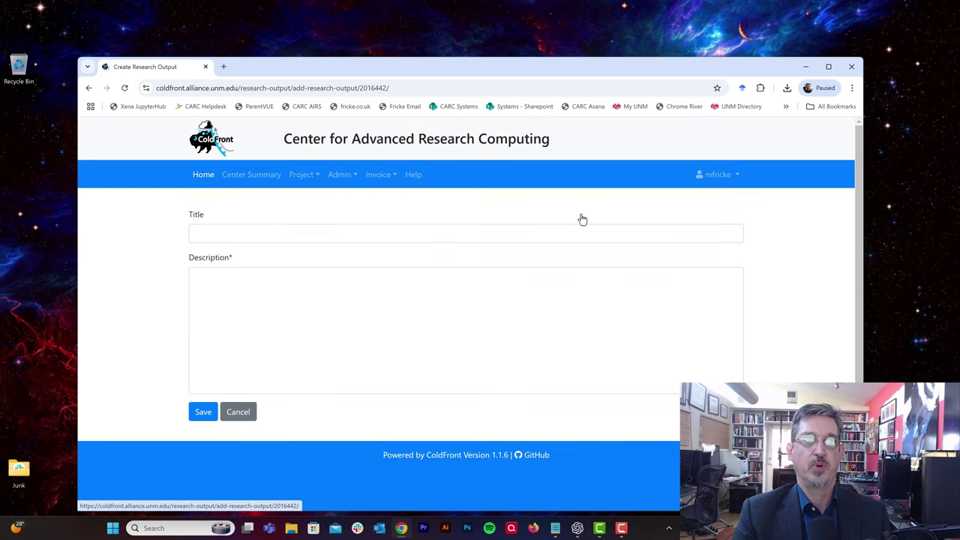
click(367, 239)
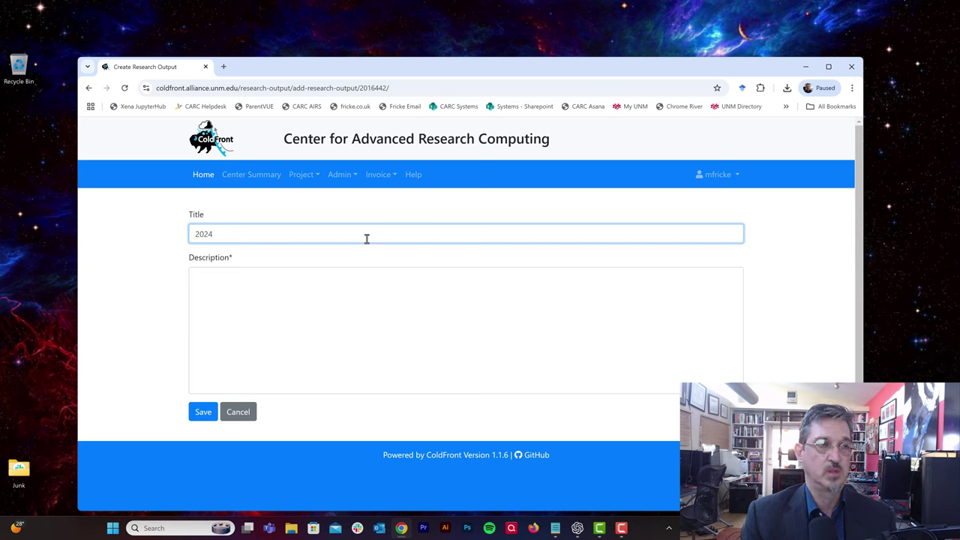
click(314, 309)
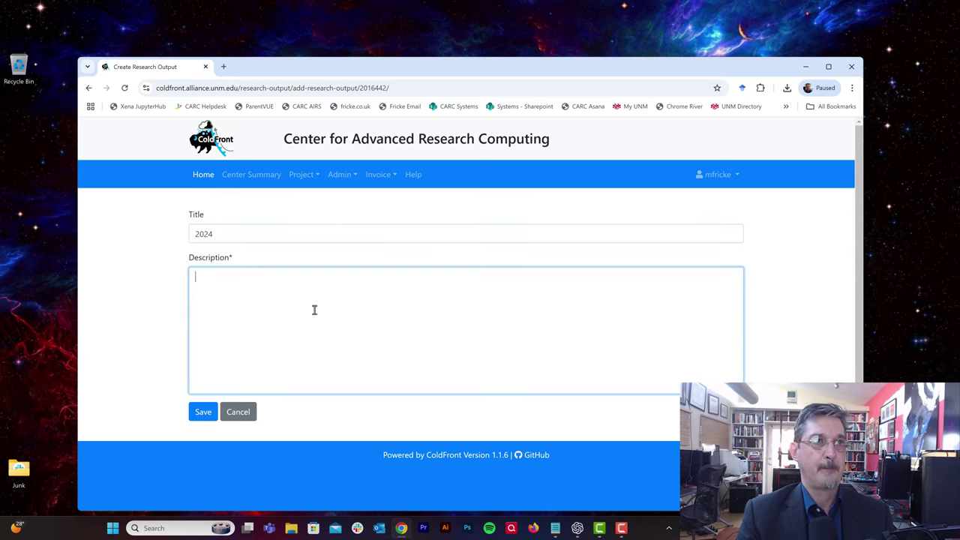
click(239, 411)
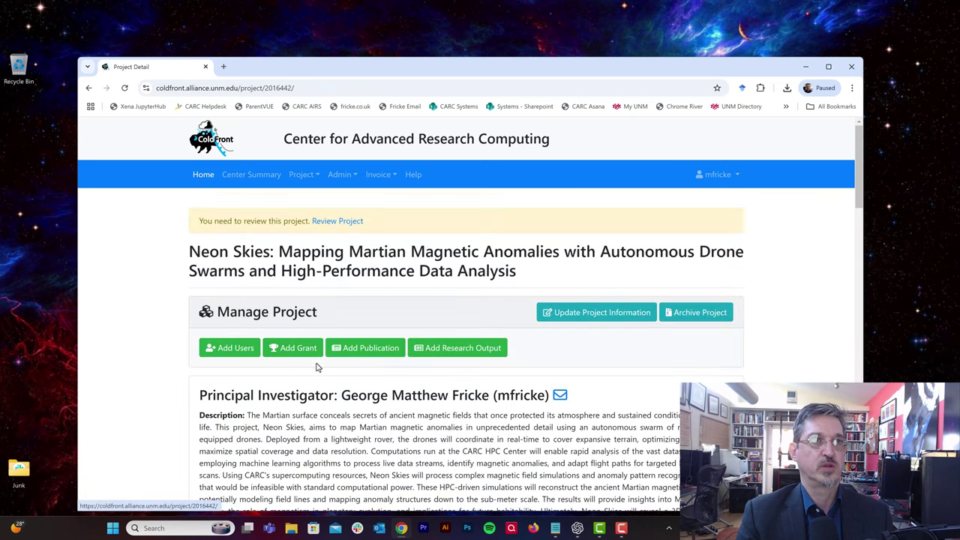
Step: Inspect the existing 2024 research output and scroll back up to Review Project
scroll(330, 378, down, 5)
scroll(337, 390, down, 15)
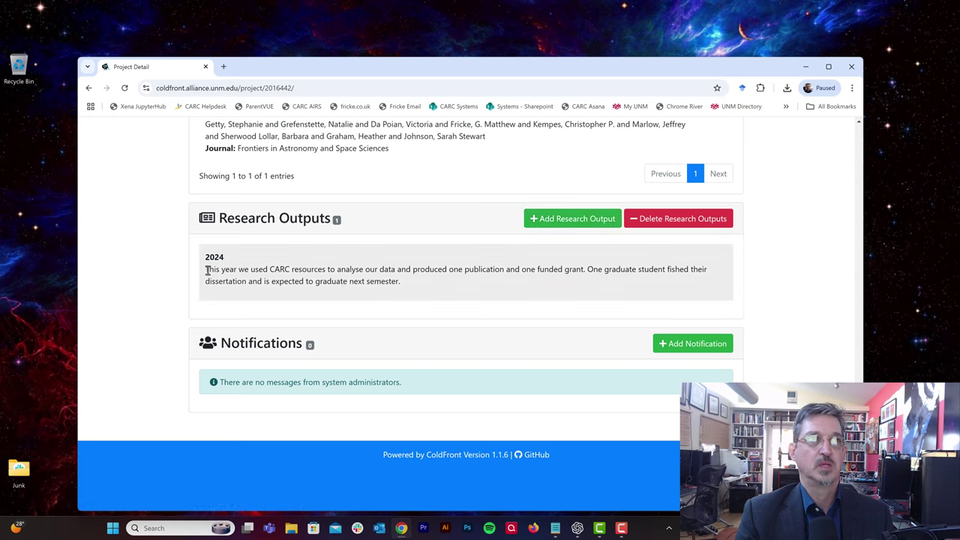
drag(206, 270, 428, 303)
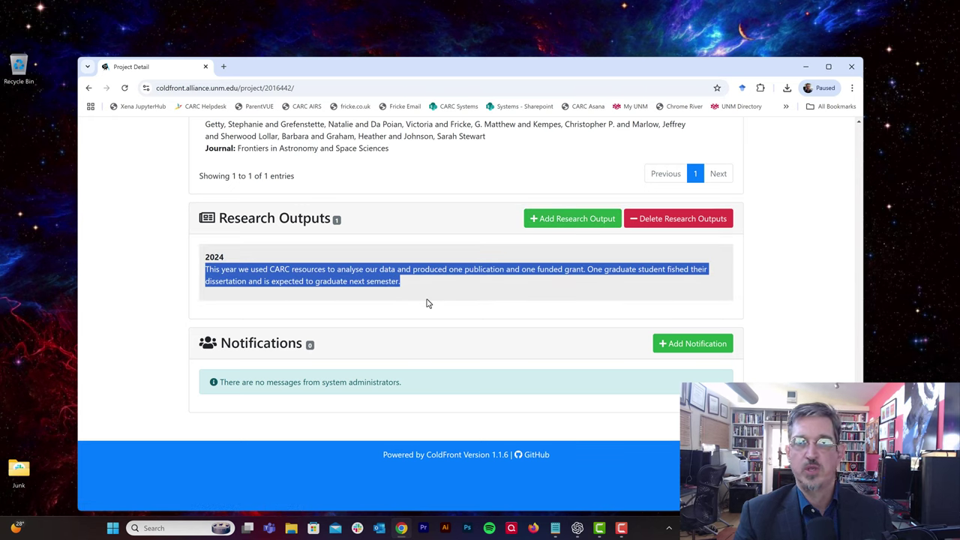
click(654, 275)
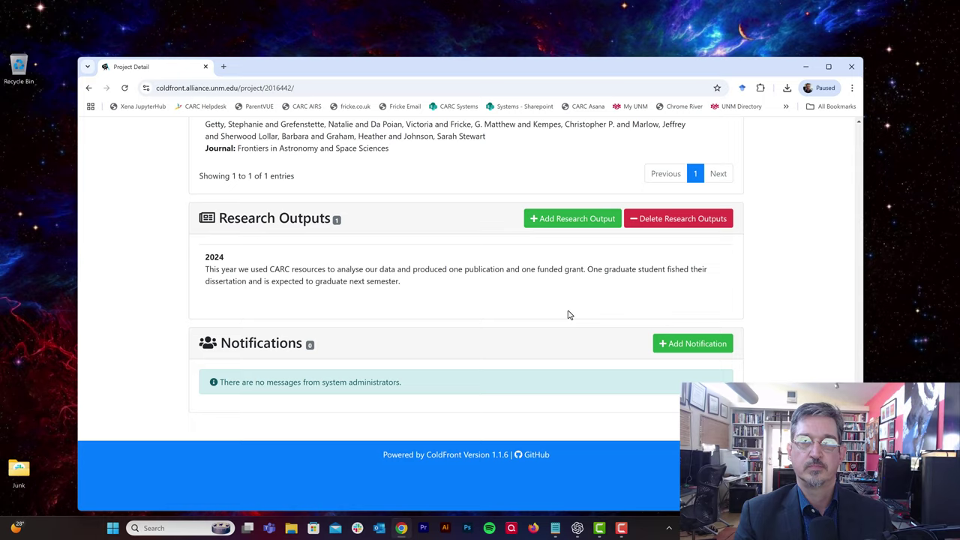
scroll(568, 315, up, 15)
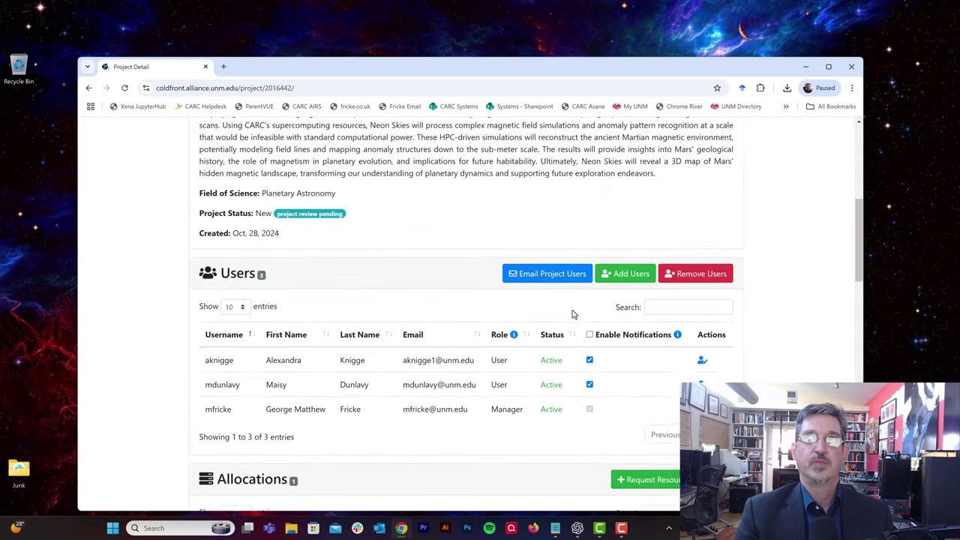
scroll(572, 313, up, 5)
Step: Back on the Reviewing Project page, confirm the information is current and submit the review
click(347, 219)
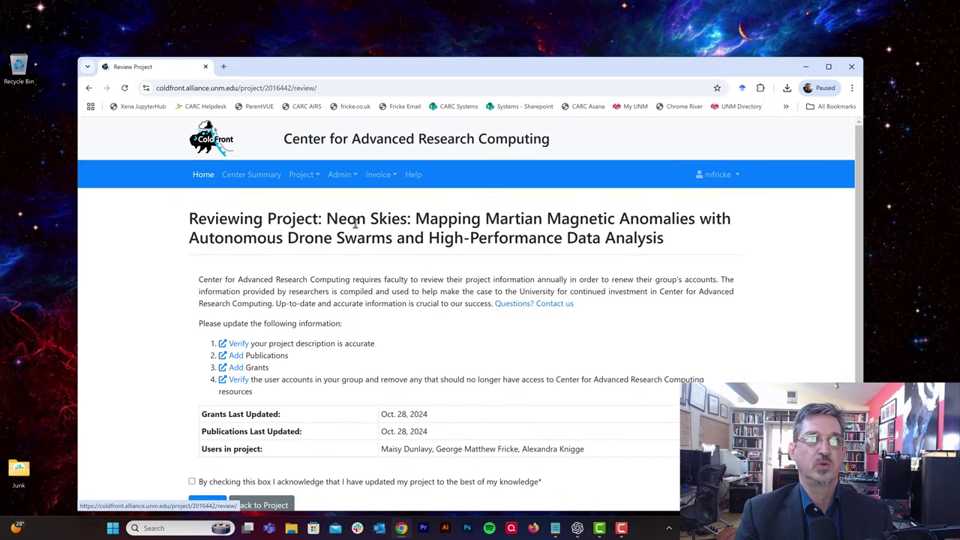
scroll(409, 288, down, 2)
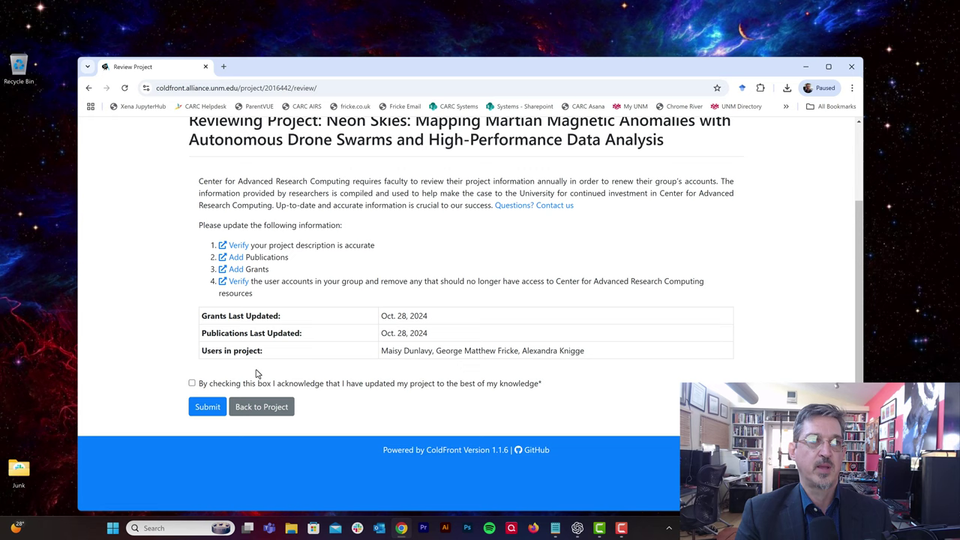
click(192, 383)
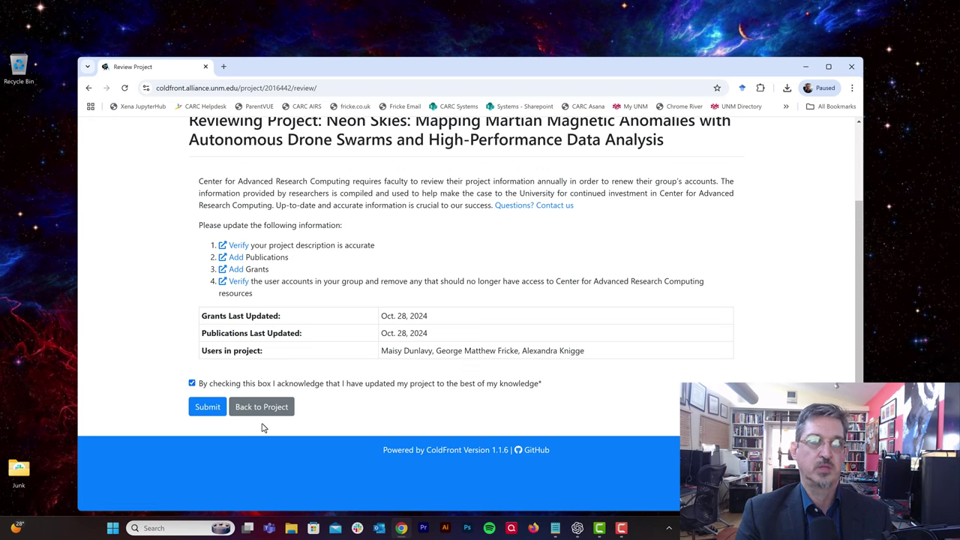
click(208, 408)
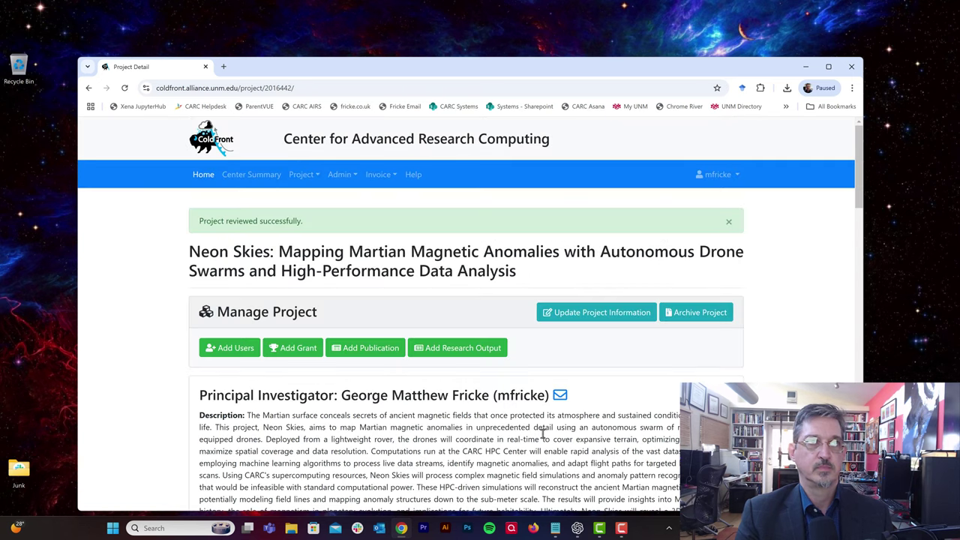
Step: Open the renewal form for the Hopper allocation expiring in 3 days
scroll(563, 447, down, 3)
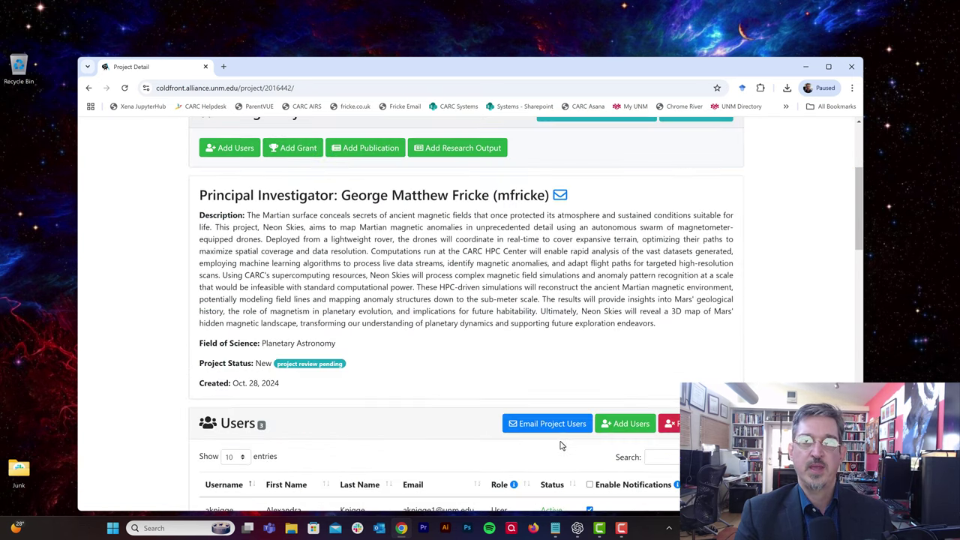
scroll(562, 444, down, 5)
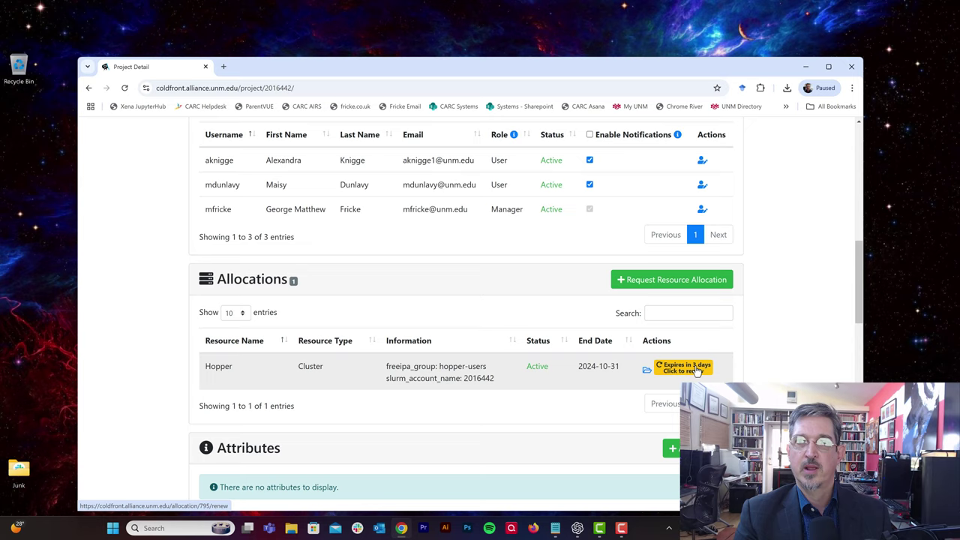
click(697, 370)
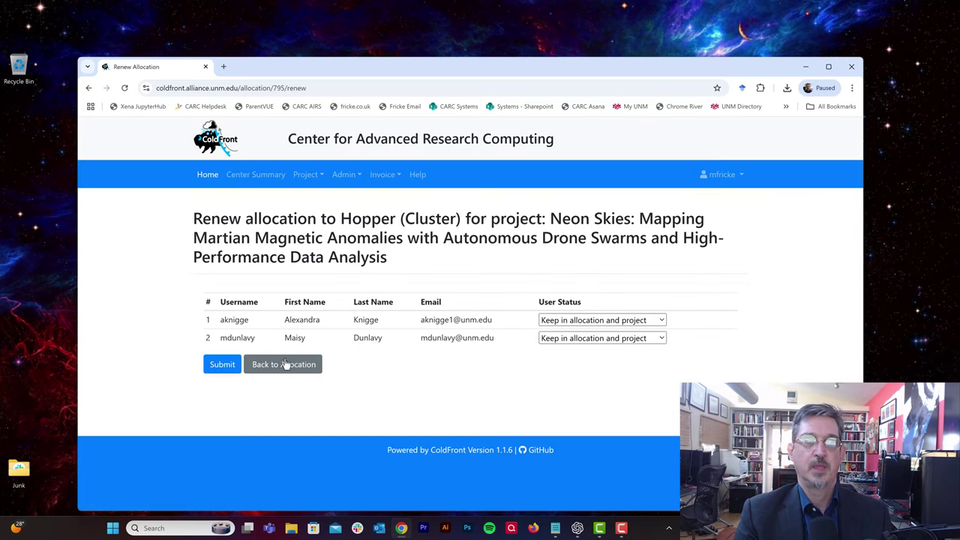
Step: Submit the Hopper renewal with both users kept in allocation and project
click(222, 365)
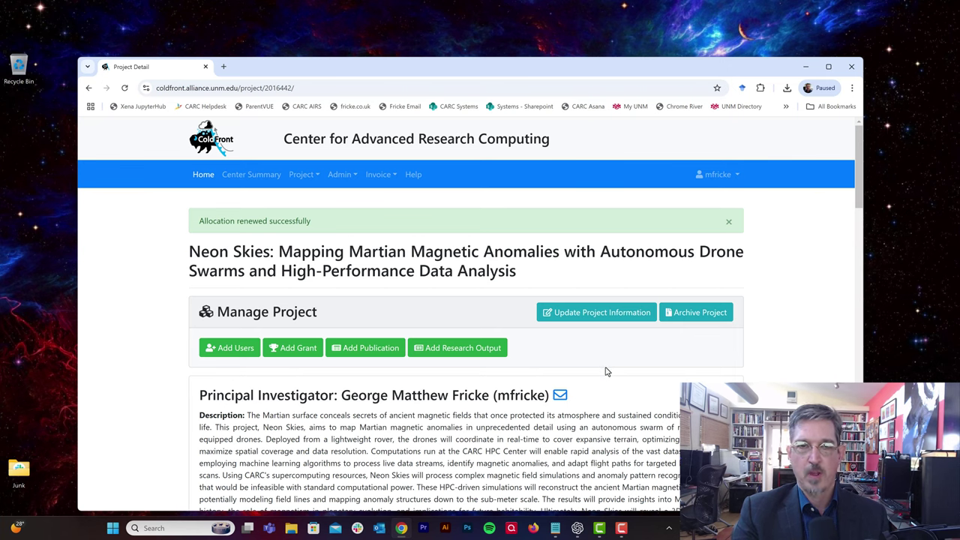
scroll(597, 375, down, 3)
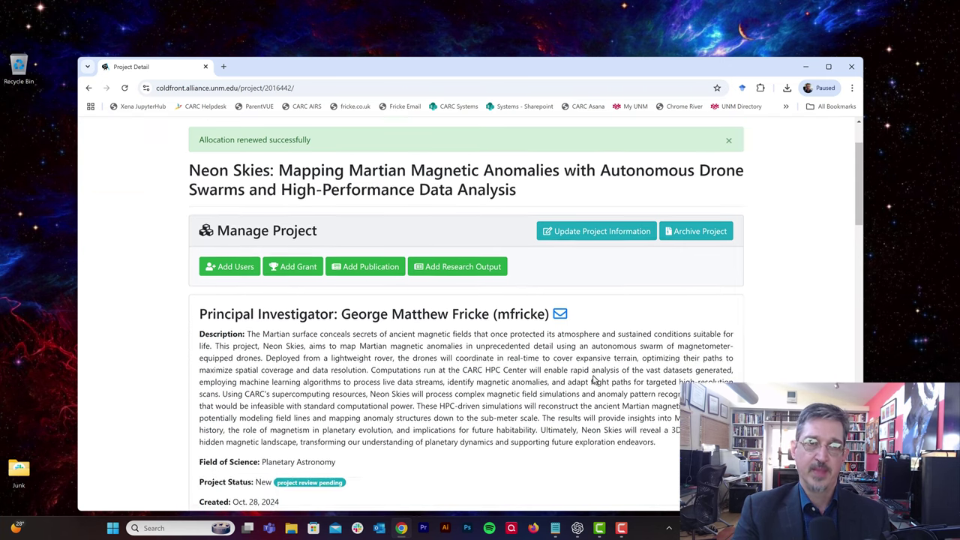
scroll(596, 375, down, 3)
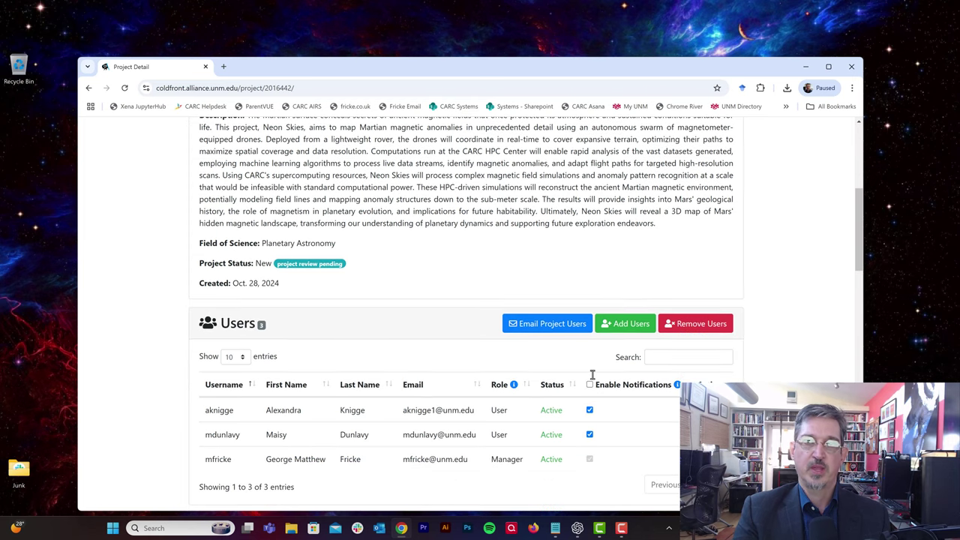
scroll(592, 379, down, 3)
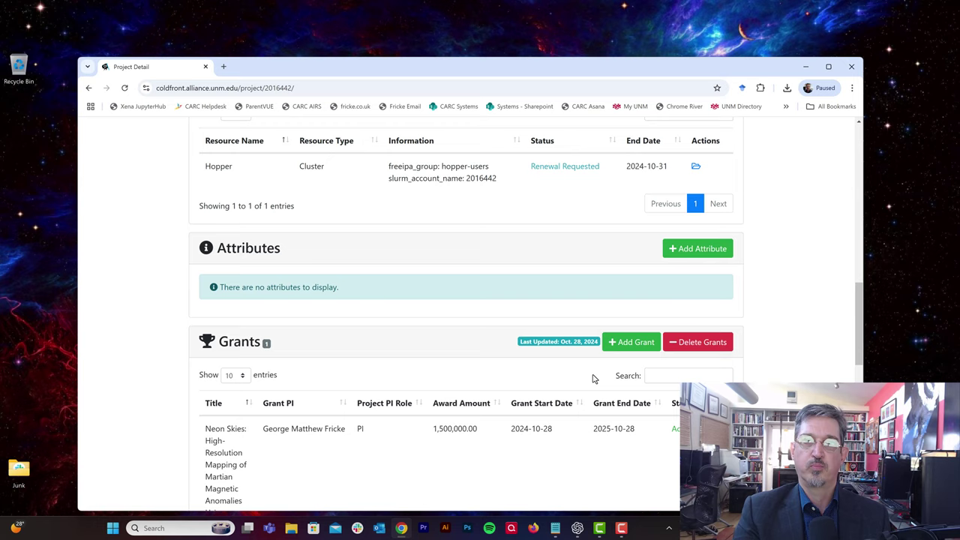
scroll(592, 379, down, 1)
scroll(592, 379, down, 3)
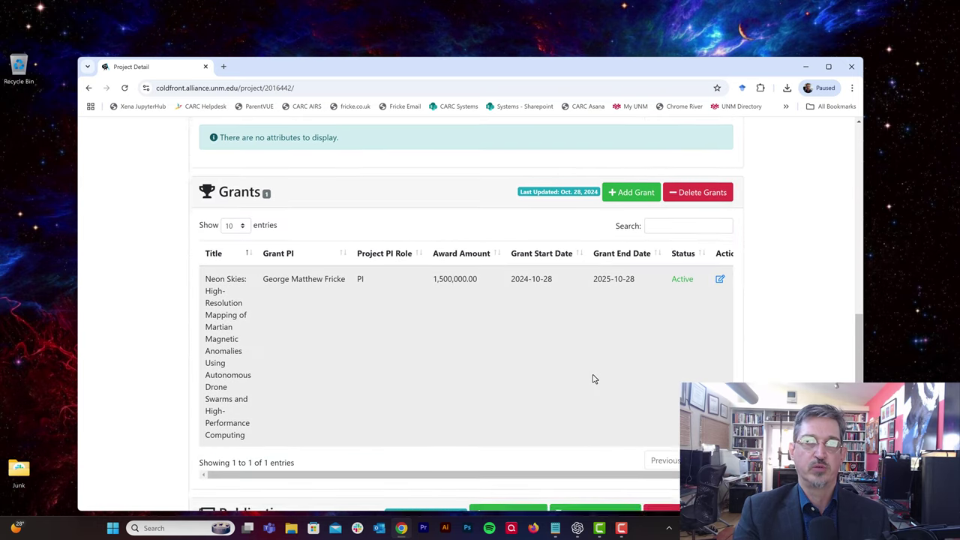
scroll(593, 378, down, 3)
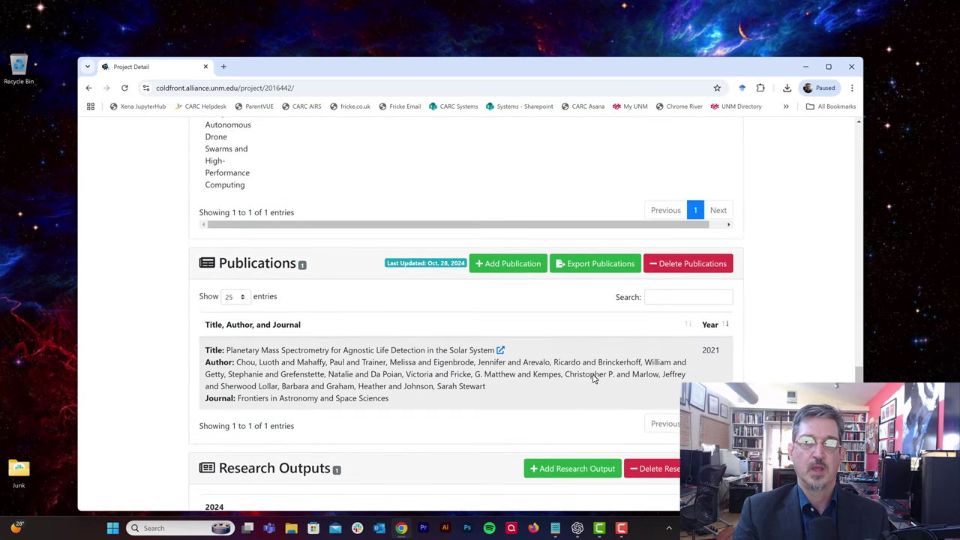